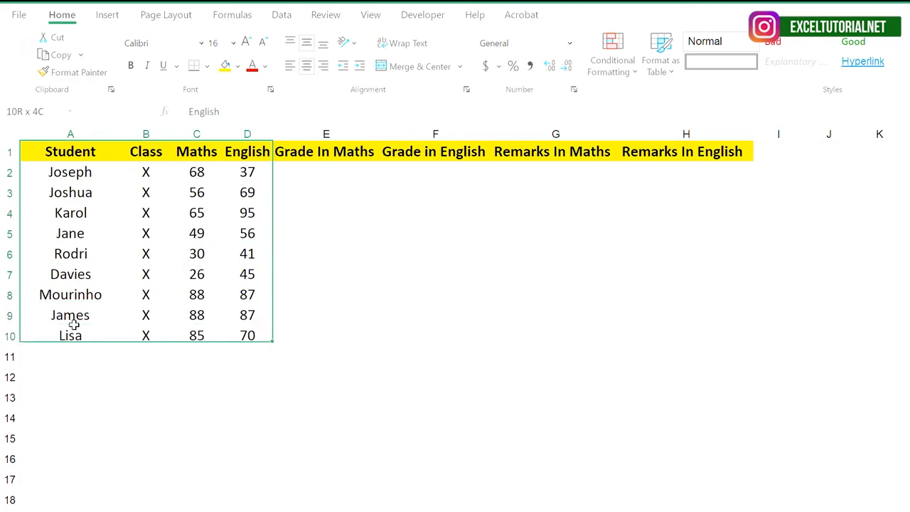
{"action": "left_click", "coordinate": [247, 294]}
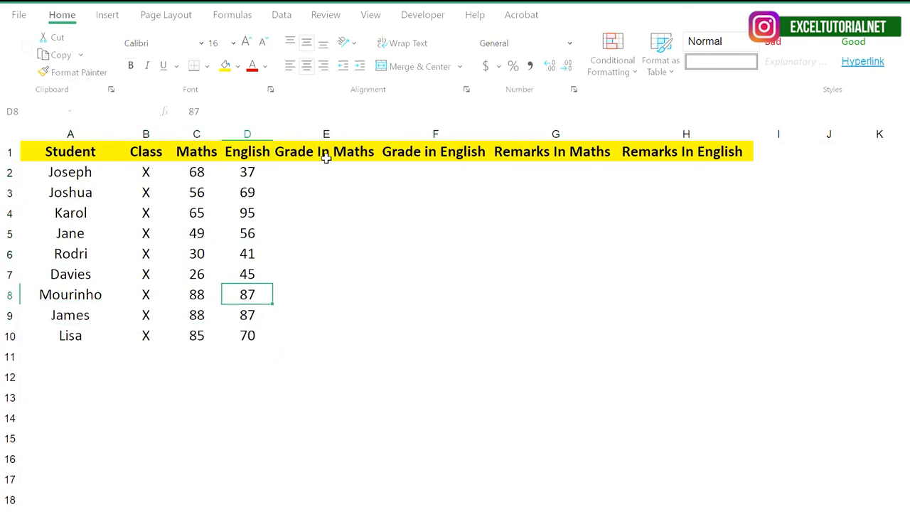
{"action": "left_click", "coordinate": [326, 154]}
{"action": "left_click", "coordinate": [434, 153]}
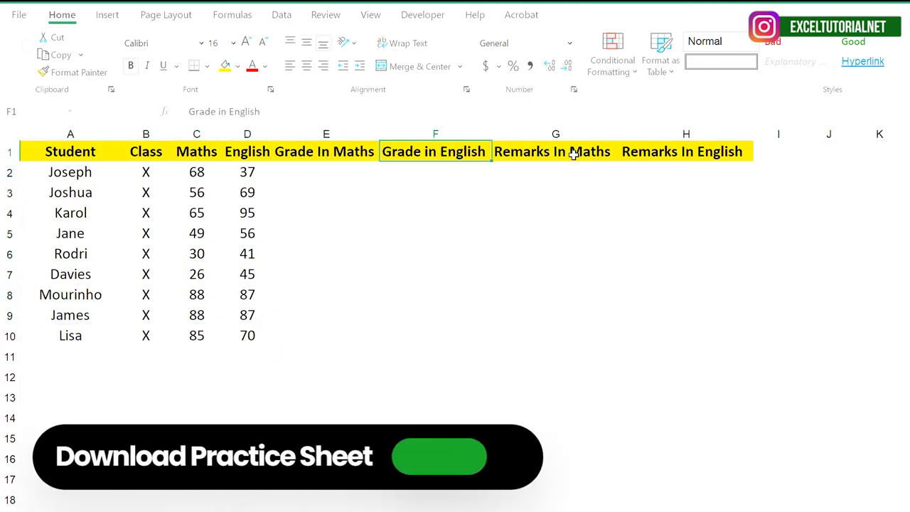
{"action": "left_click", "coordinate": [575, 152]}
{"action": "left_click", "coordinate": [674, 152]}
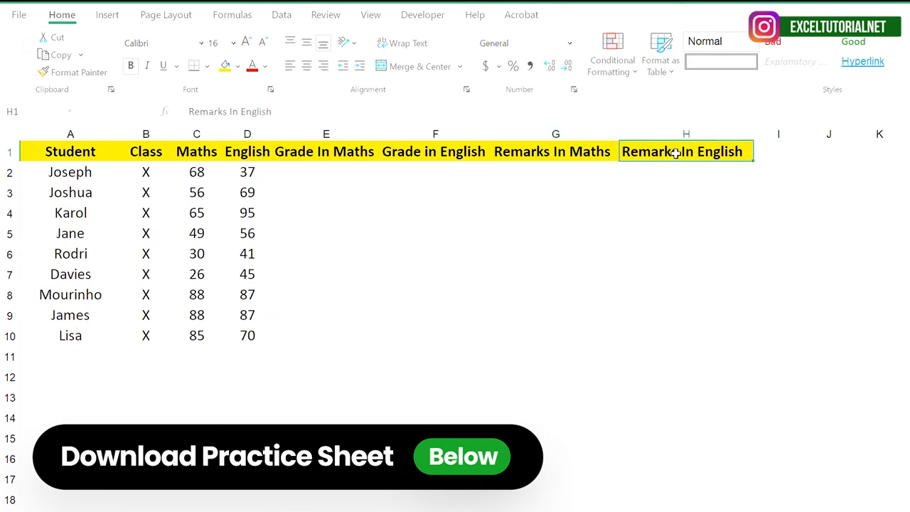
{"action": "double_click", "coordinate": [329, 171]}
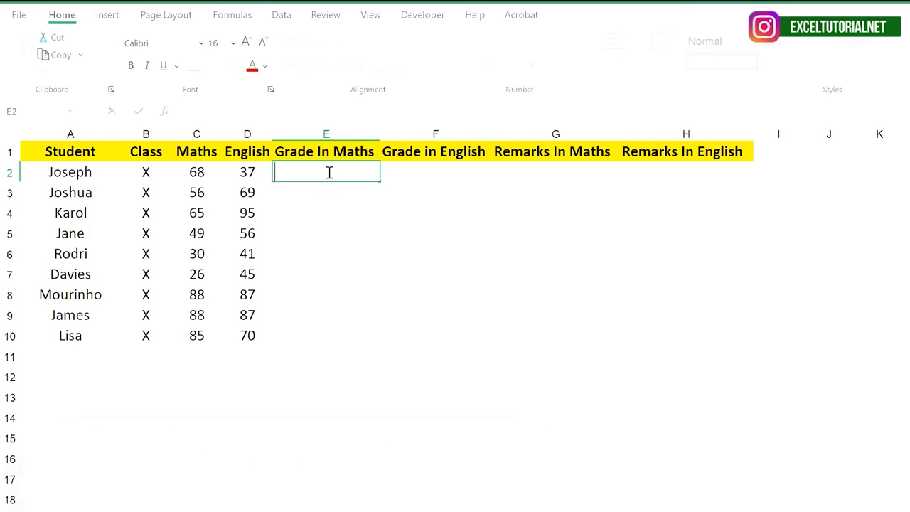
{"action": "type", "text": "=I"}
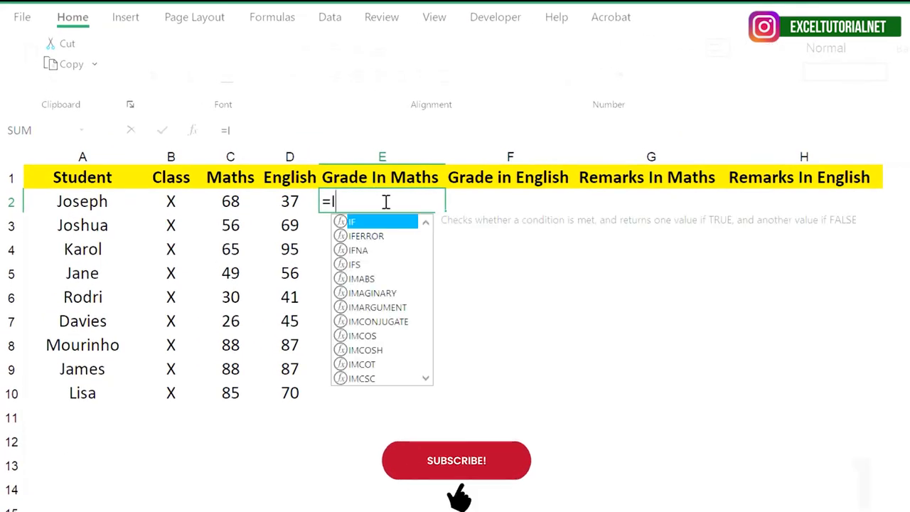
{"action": "type", "text": "FS("}
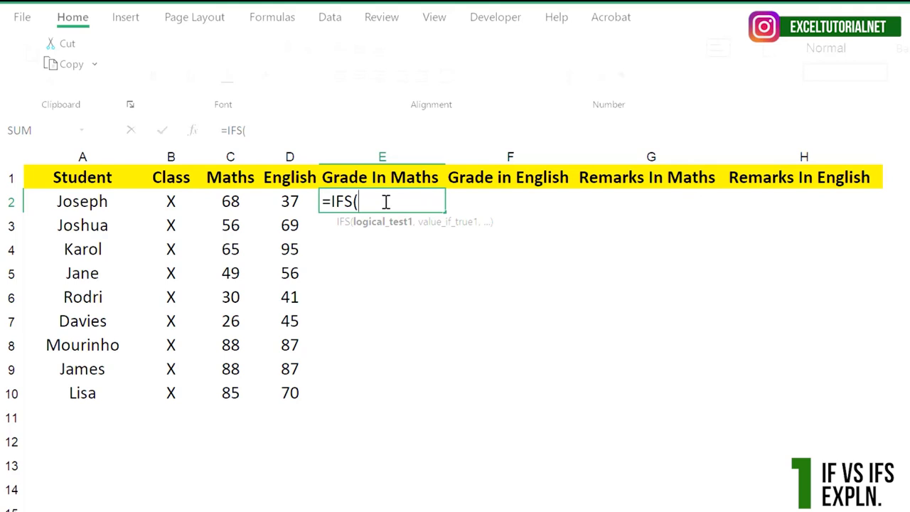
{"action": "key", "text": "BackSpace"}
{"action": "key", "text": "BackSpace"}
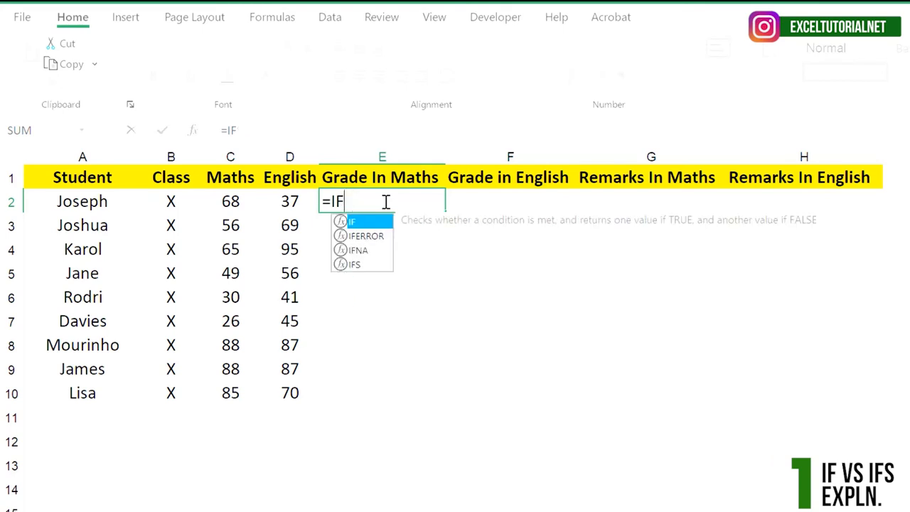
{"action": "type", "text": "("}
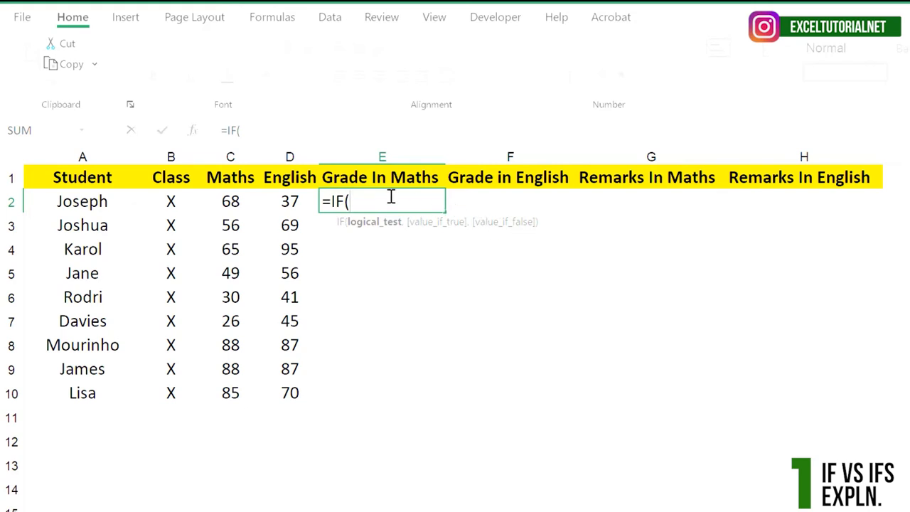
{"action": "key", "text": "BackSpace"}
{"action": "key", "text": "BackSpace"}
{"action": "key", "text": "BackSpace"}
{"action": "key", "text": "BackSpace"}
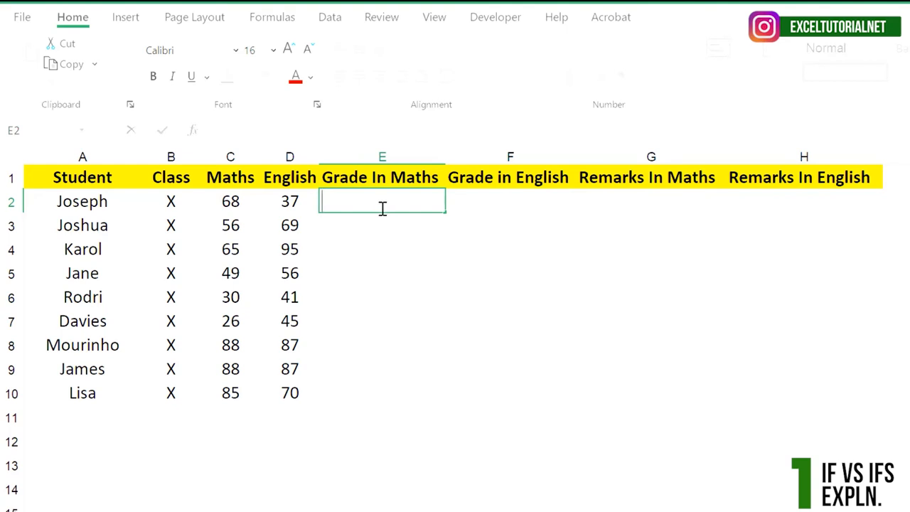
{"action": "key", "text": "Escape"}
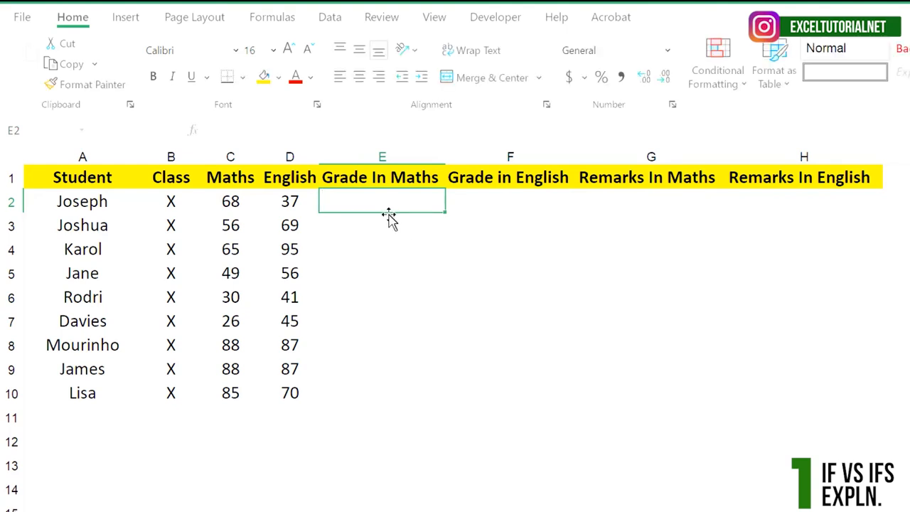
Step: Examine the students' marks in the Maths column, cells C2 to C10, and the empty Grade In Maths cells
{"action": "left_click", "coordinate": [396, 223]}
{"action": "left_click", "coordinate": [395, 208]}
{"action": "left_click_drag", "start_coordinate": [245, 202], "coordinate": [223, 391]}
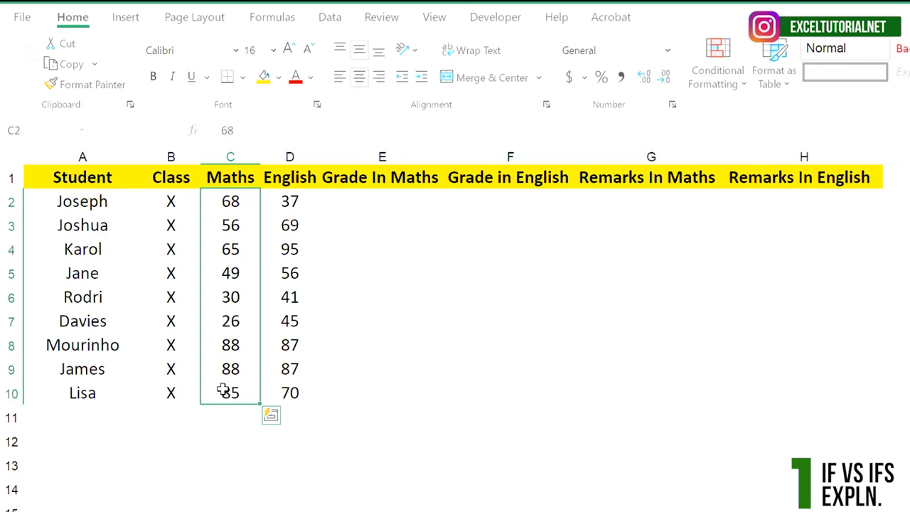
{"action": "left_click", "coordinate": [241, 204]}
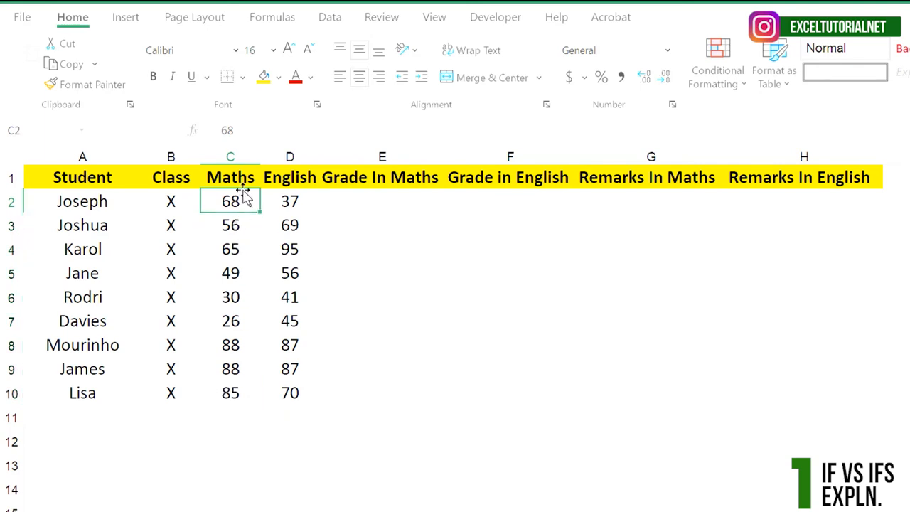
{"action": "left_click_drag", "start_coordinate": [242, 196], "coordinate": [234, 384]}
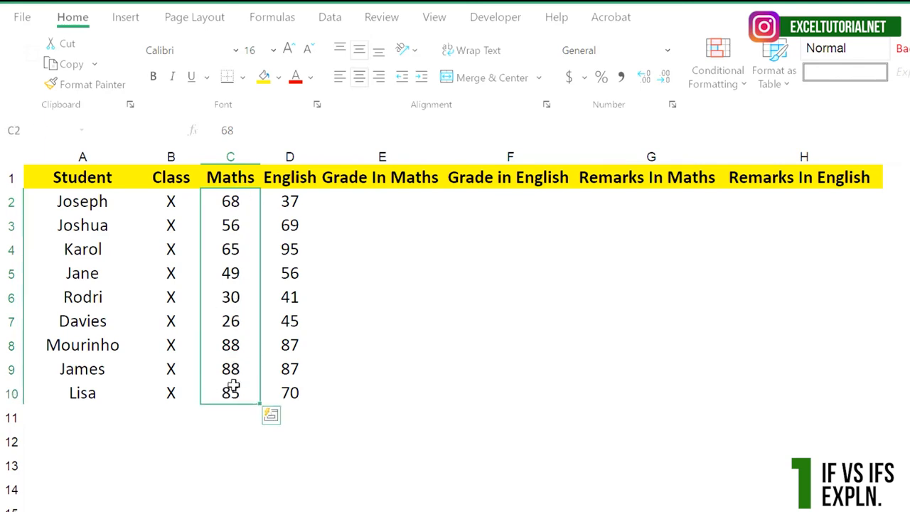
{"action": "left_click", "coordinate": [248, 202]}
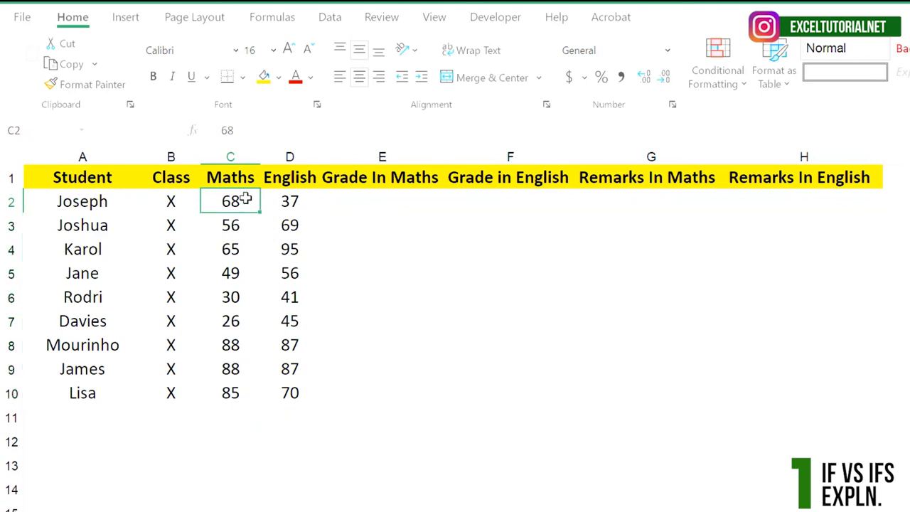
{"action": "left_click_drag", "start_coordinate": [246, 200], "coordinate": [230, 390]}
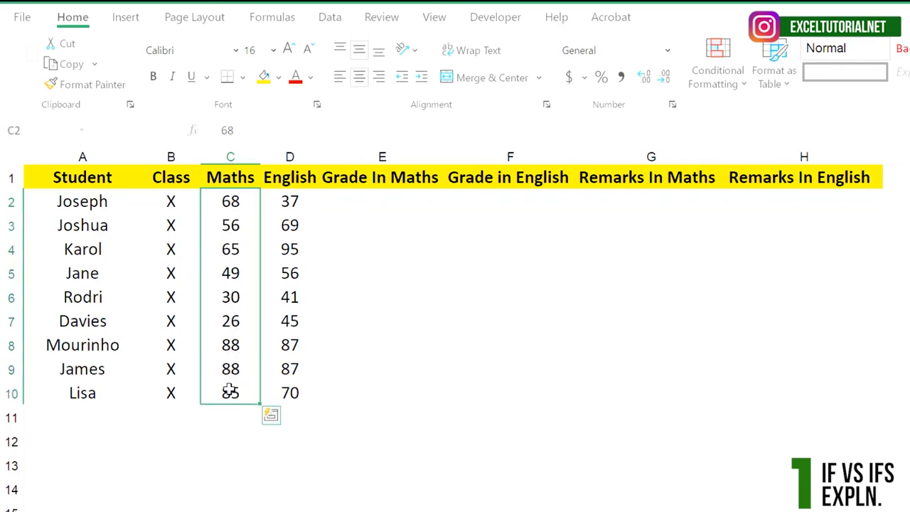
{"action": "left_click", "coordinate": [384, 200]}
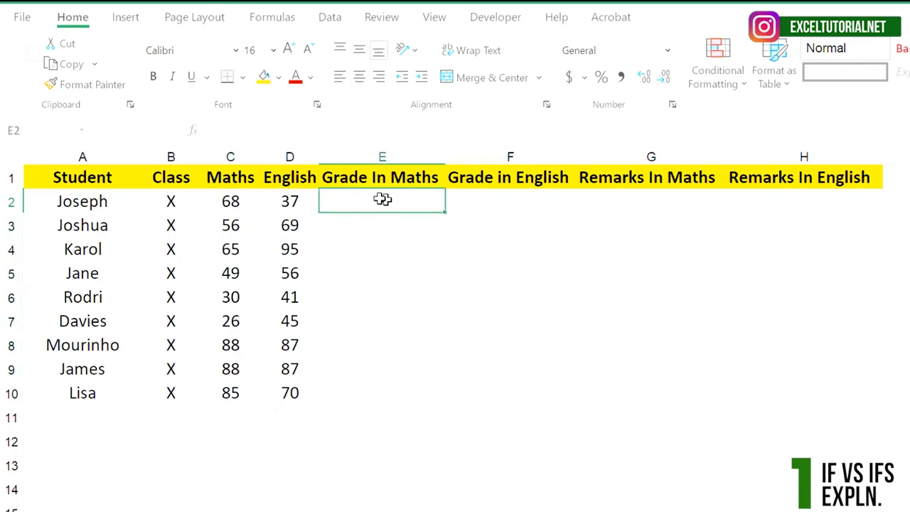
{"action": "left_click_drag", "start_coordinate": [231, 202], "coordinate": [234, 393]}
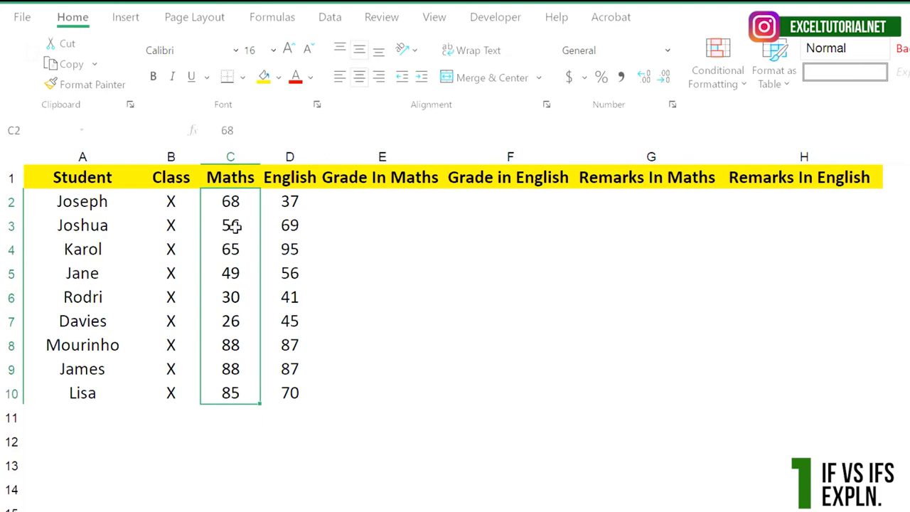
{"action": "left_click_drag", "start_coordinate": [253, 191], "coordinate": [244, 392]}
{"action": "left_click_drag", "start_coordinate": [104, 200], "coordinate": [104, 421]}
{"action": "left_click", "coordinate": [230, 273]}
{"action": "left_click_drag", "start_coordinate": [234, 201], "coordinate": [248, 400]}
{"action": "left_click", "coordinate": [233, 418]}
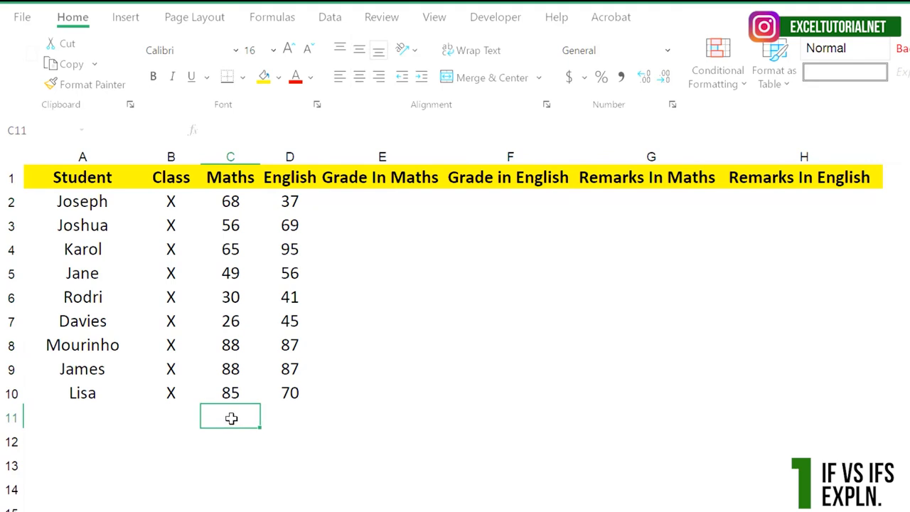
{"action": "left_click", "coordinate": [413, 200]}
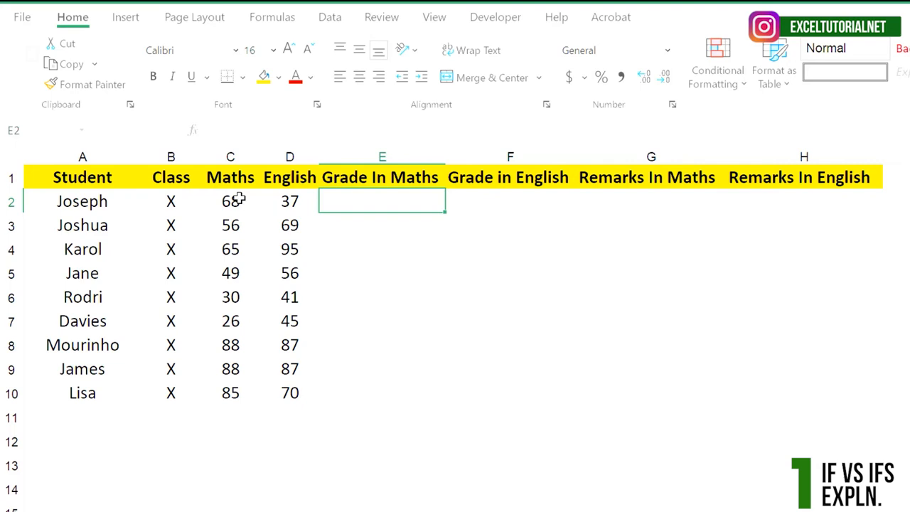
{"action": "left_click", "coordinate": [240, 201]}
Step: Try the Maths grade formula =IFS(C2<40,"F",C2<50,"D") in cell E2, and clear the cell again
{"action": "left_click", "coordinate": [371, 199]}
{"action": "double_click", "coordinate": [374, 205]}
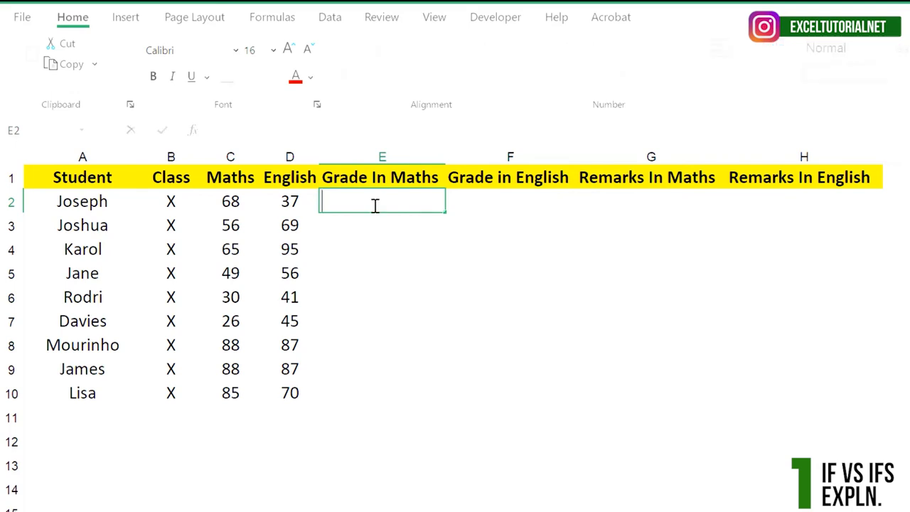
{"action": "type", "text": "=IFS("}
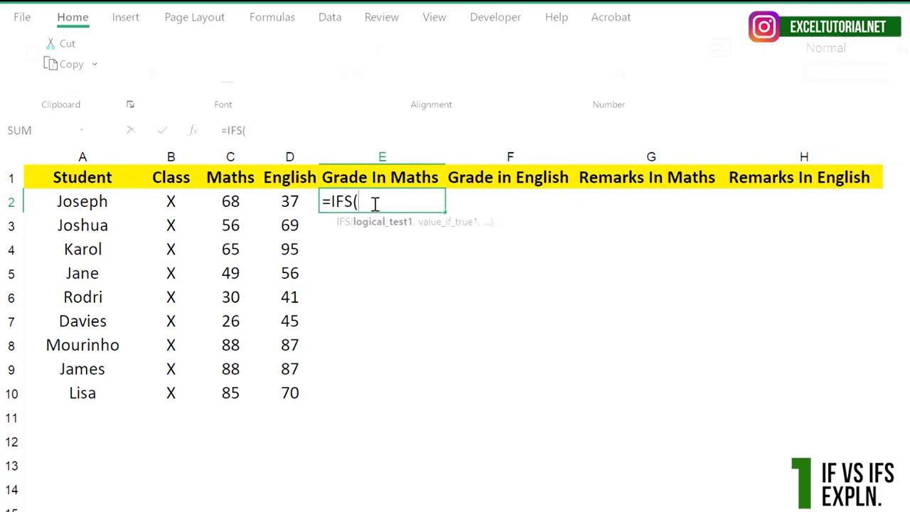
{"action": "left_click", "coordinate": [241, 210]}
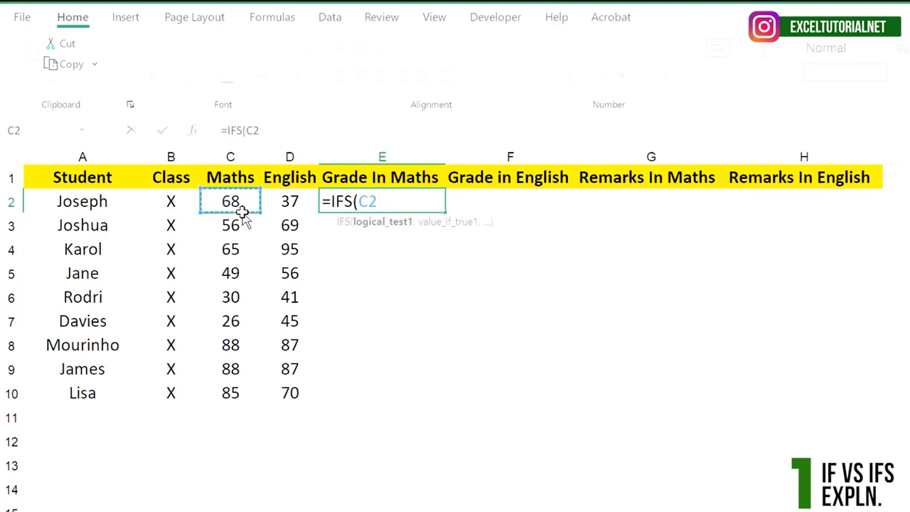
{"action": "type", "text": "<40,"}
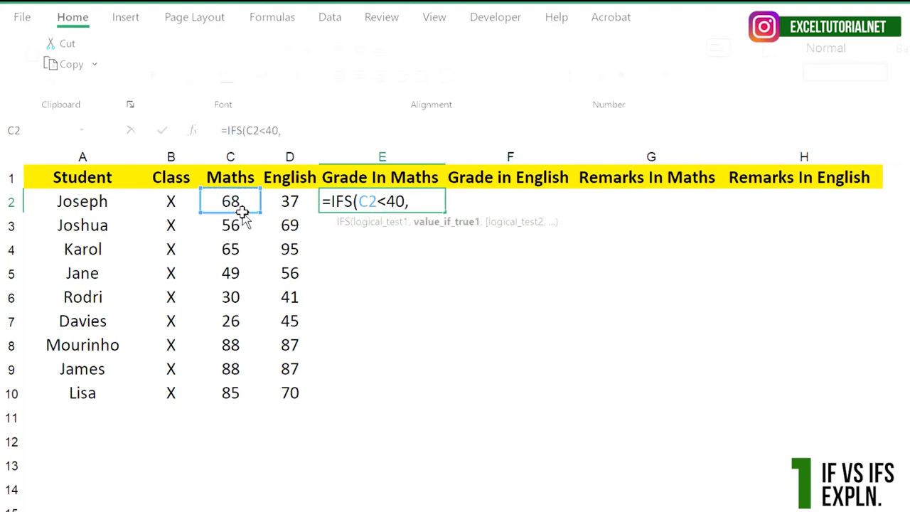
{"action": "type", "text": "\"F\","}
{"action": "left_click", "coordinate": [247, 200]}
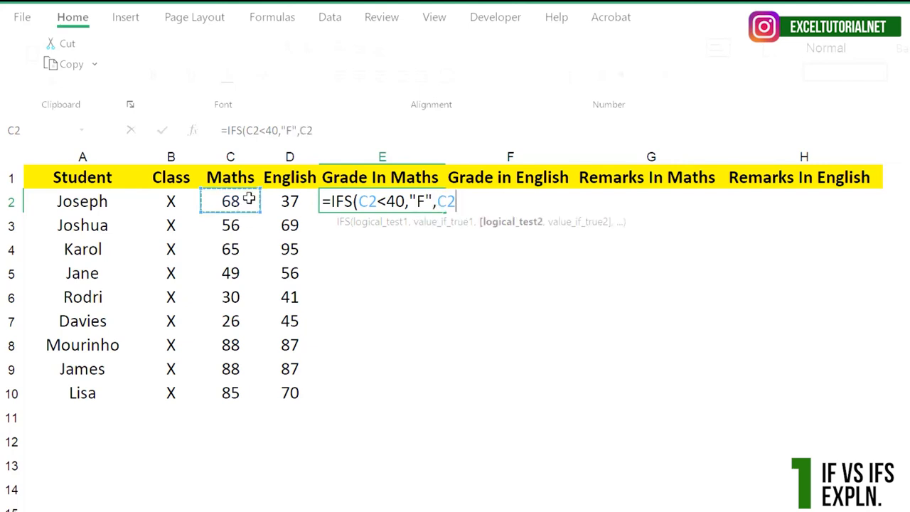
{"action": "type", "text": "<50,\"B"}
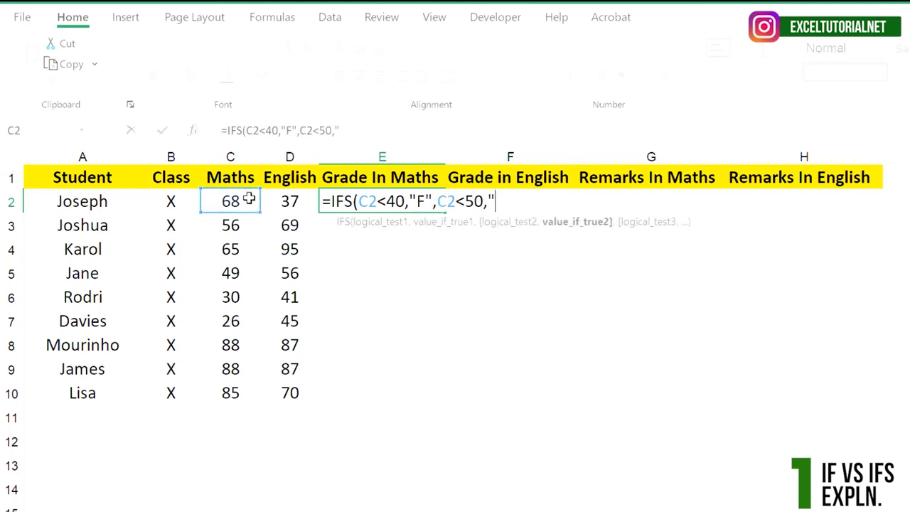
{"action": "key", "text": "BackSpace"}
{"action": "type", "text": "D\")"}
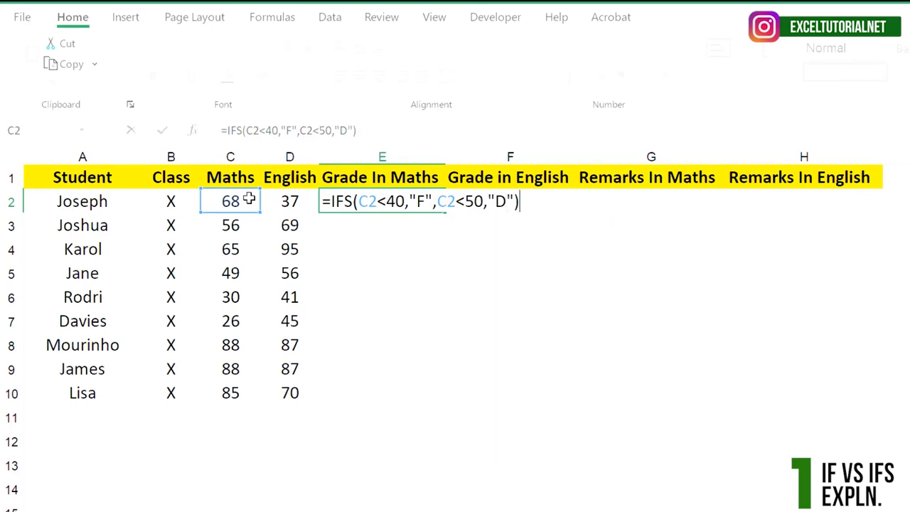
{"action": "key", "text": "Return"}
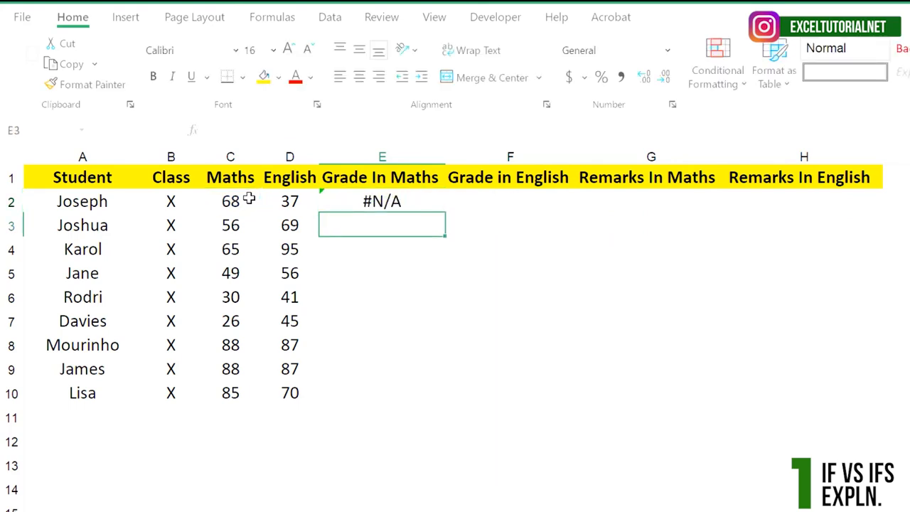
{"action": "left_click", "coordinate": [368, 200]}
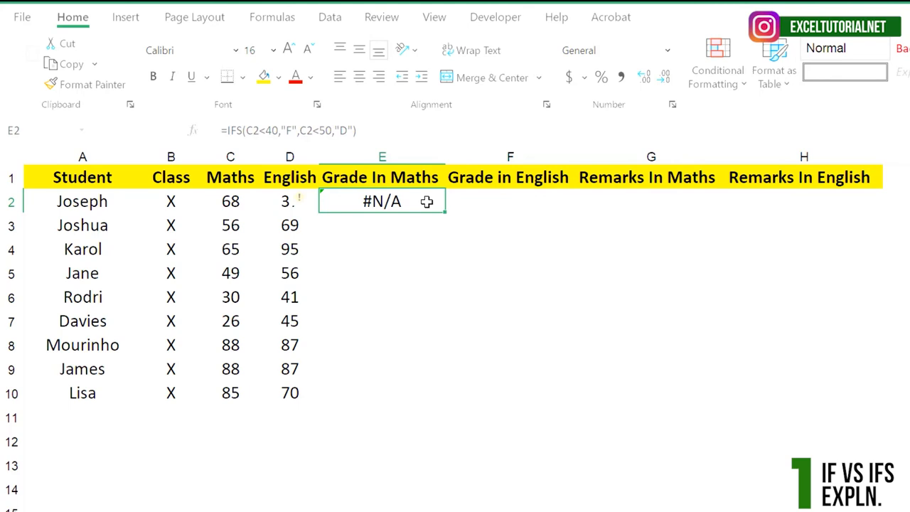
{"action": "key", "text": "Delete"}
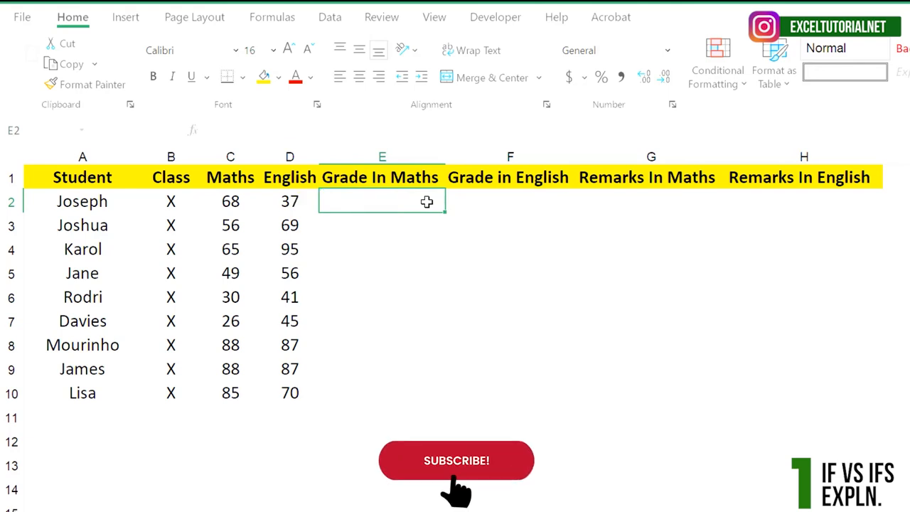
Step: Start an IFS formula in cell E2 whose first condition returns "F" when C2<40
{"action": "left_click_drag", "start_coordinate": [237, 199], "coordinate": [235, 418]}
{"action": "key", "text": "ctrl+Down"}
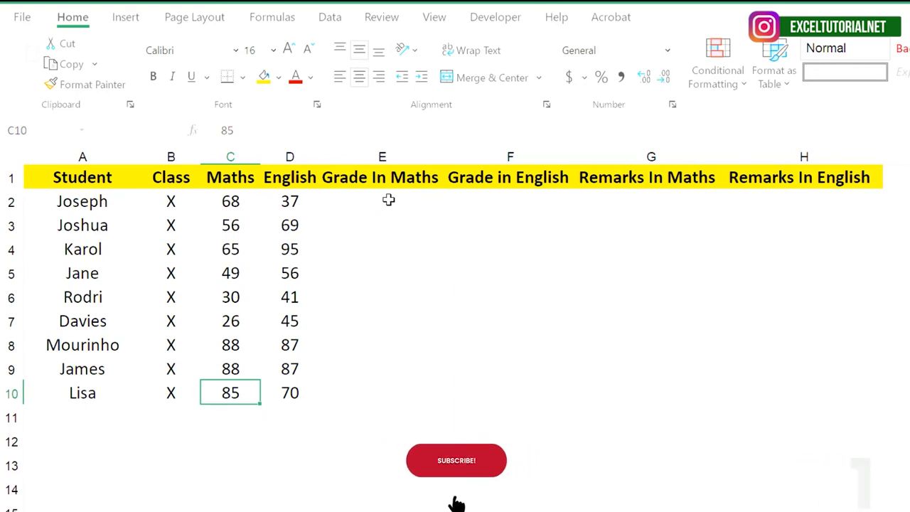
{"action": "left_click", "coordinate": [388, 200]}
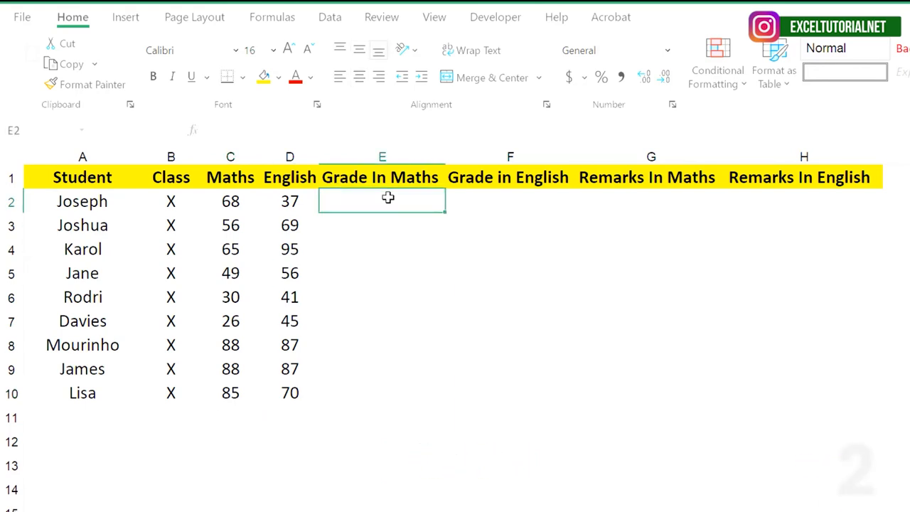
{"action": "type", "text": "="}
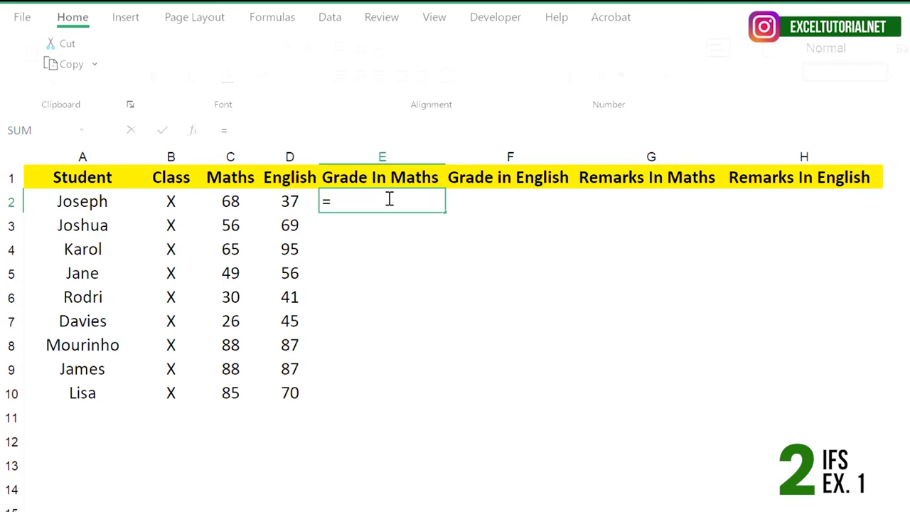
{"action": "type", "text": "IFS("}
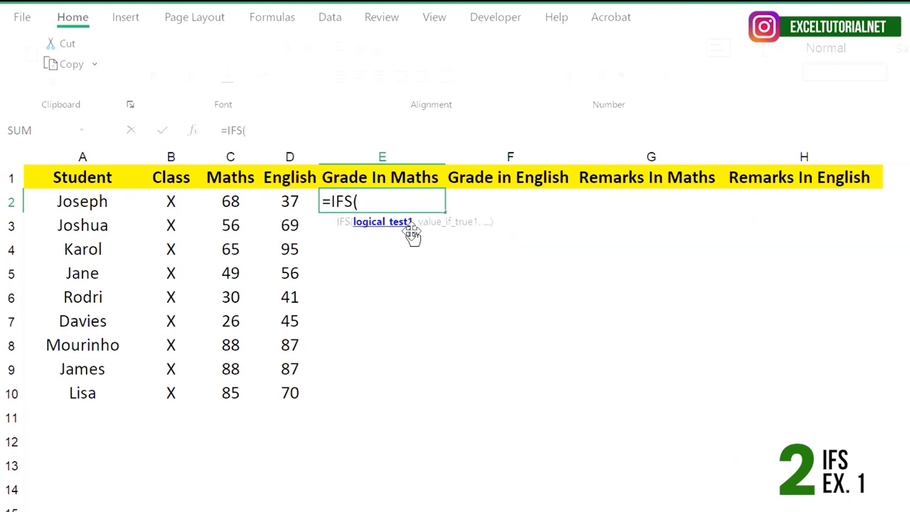
{"action": "left_click", "coordinate": [226, 199]}
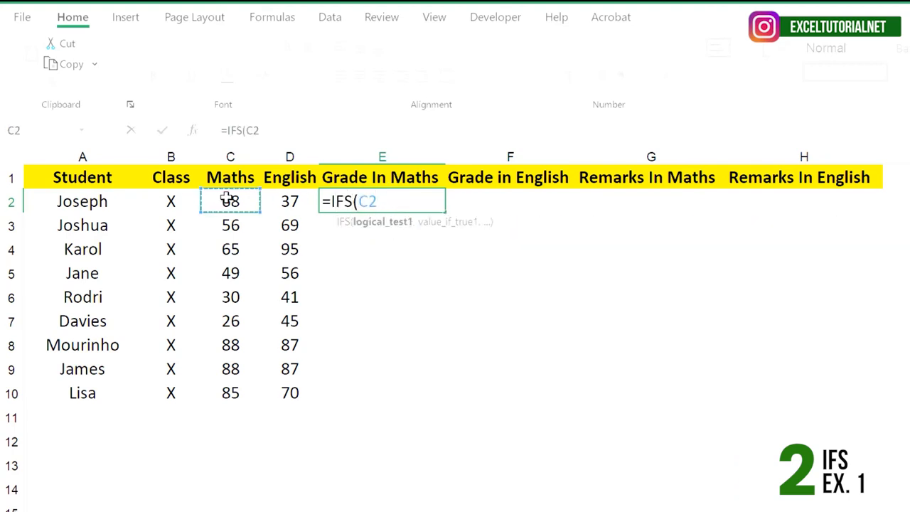
{"action": "type", "text": "<40"}
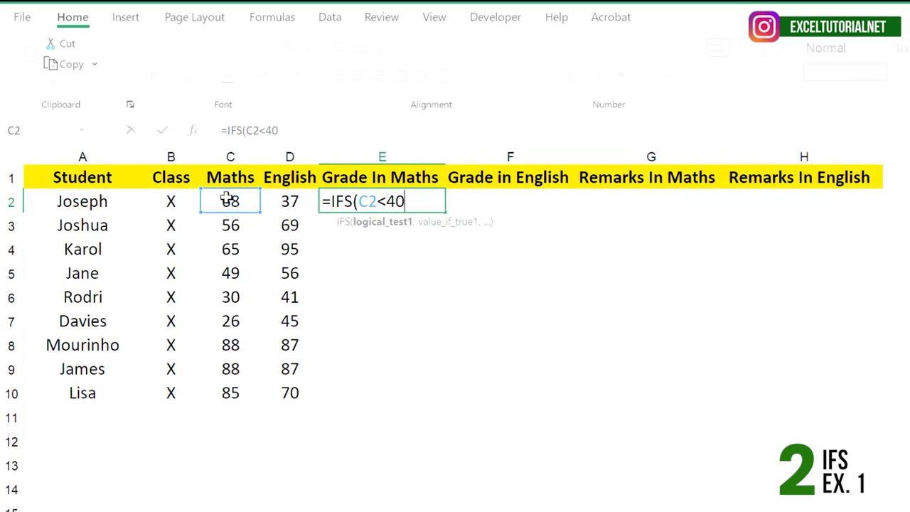
{"action": "type", "text": ",\"F"}
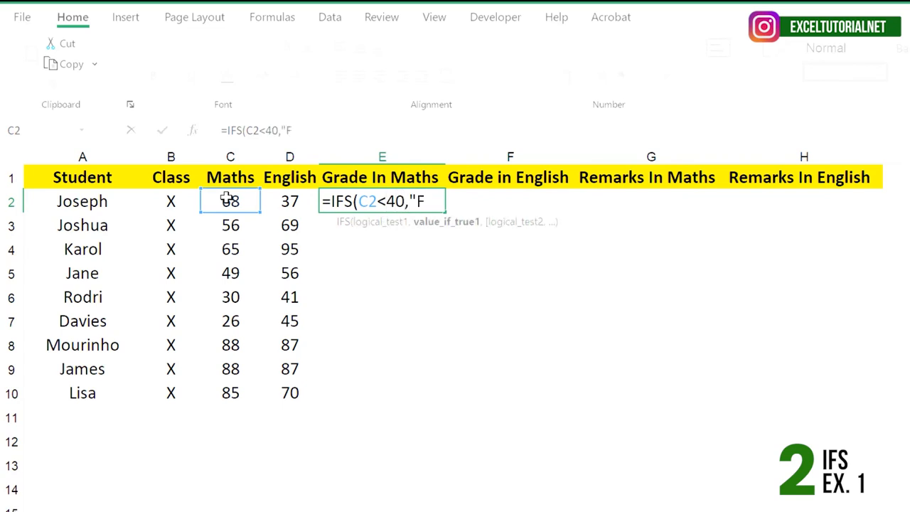
{"action": "type", "text": "\","}
Step: Add the conditions C2<60 returning "D" and C2<70 returning "C" to the IFS formula in E2
{"action": "left_click", "coordinate": [226, 199]}
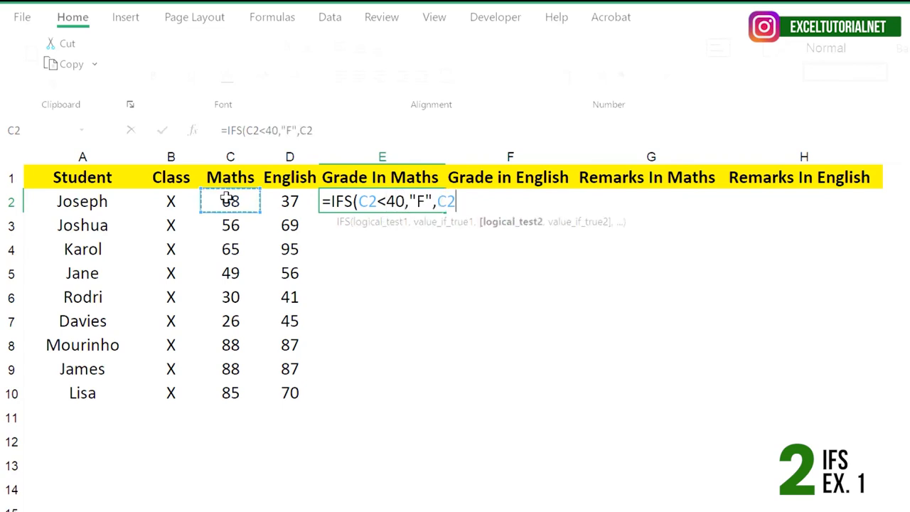
{"action": "type", "text": "<60"}
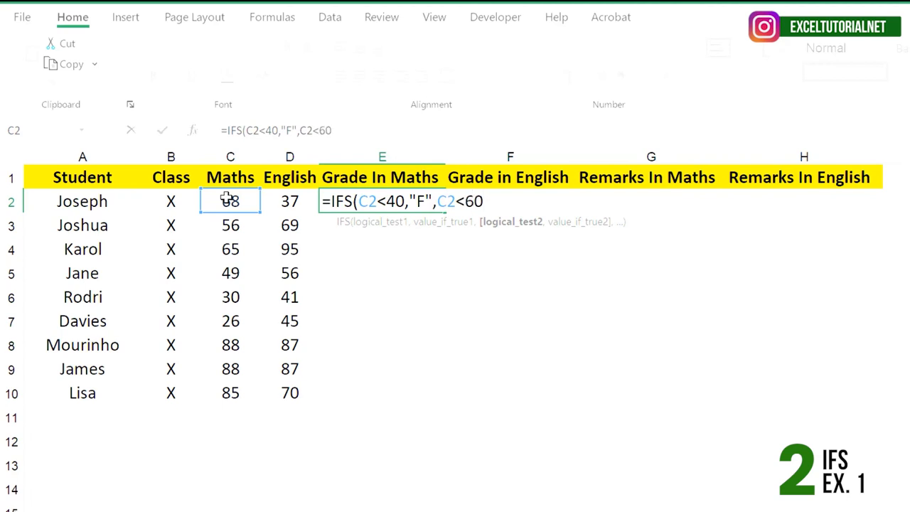
{"action": "type", "text": ",\"D\""}
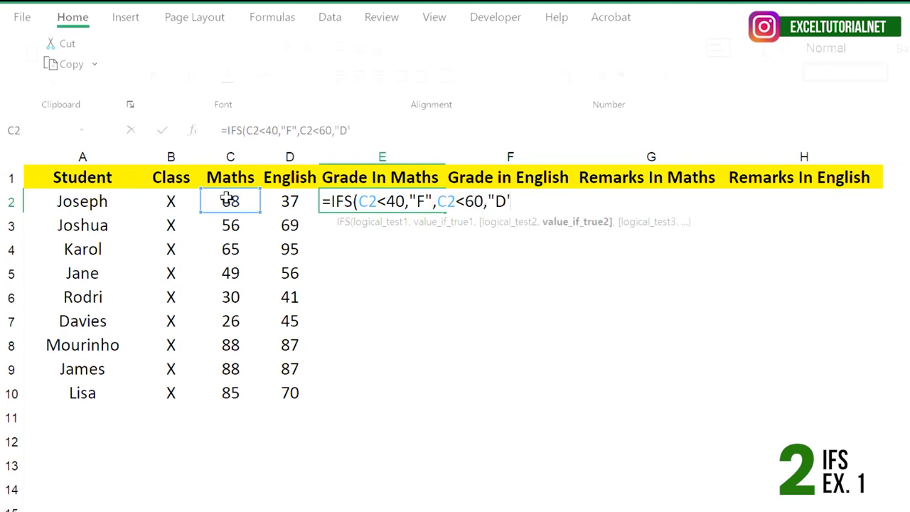
{"action": "type", "text": ","}
{"action": "left_click", "coordinate": [226, 198]}
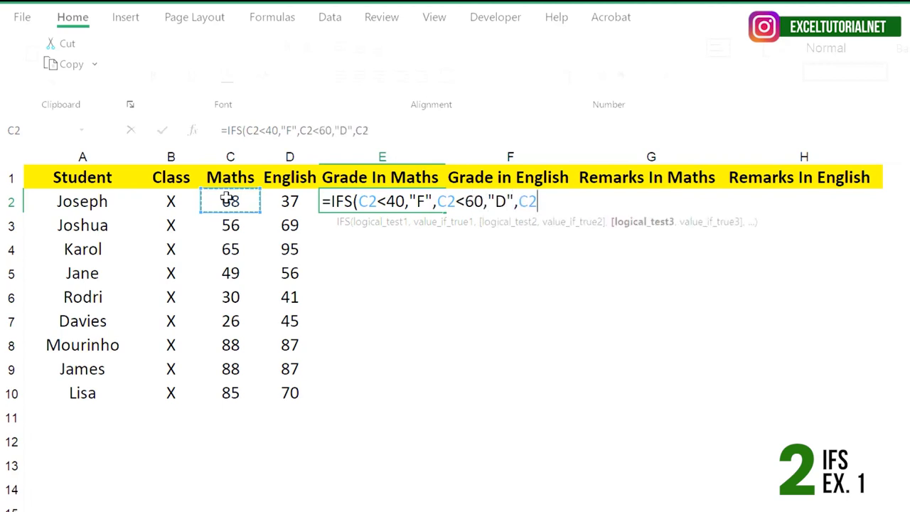
{"action": "type", "text": "<70,\"C\""}
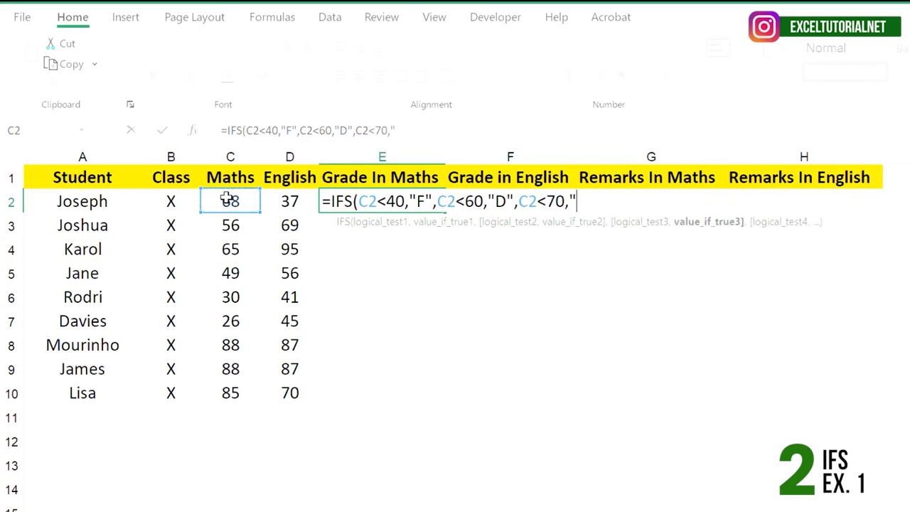
{"action": "type", "text": ",C2)"}
Step: Extend the E2 formula with the conditions C2<80 returning "B" and C2<90 returning "A"
{"action": "key", "text": "Left"}
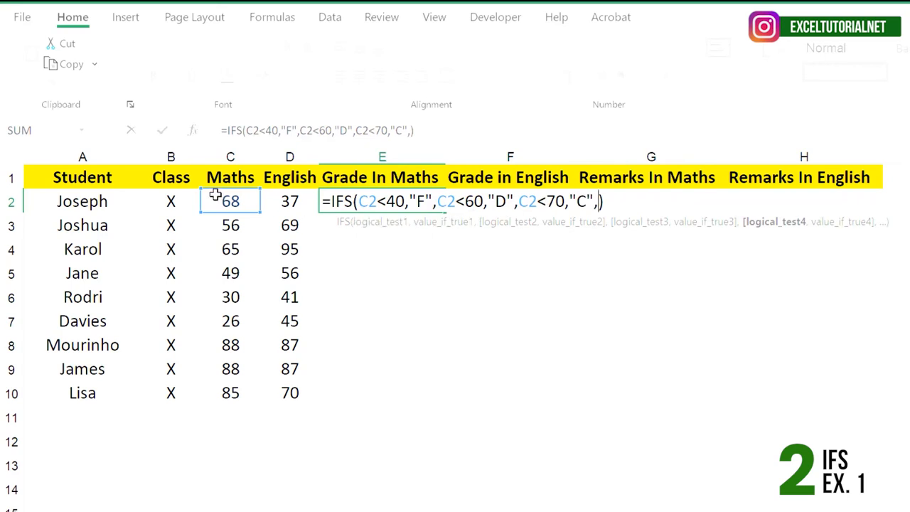
{"action": "left_click", "coordinate": [226, 201]}
{"action": "type", "text": "<"}
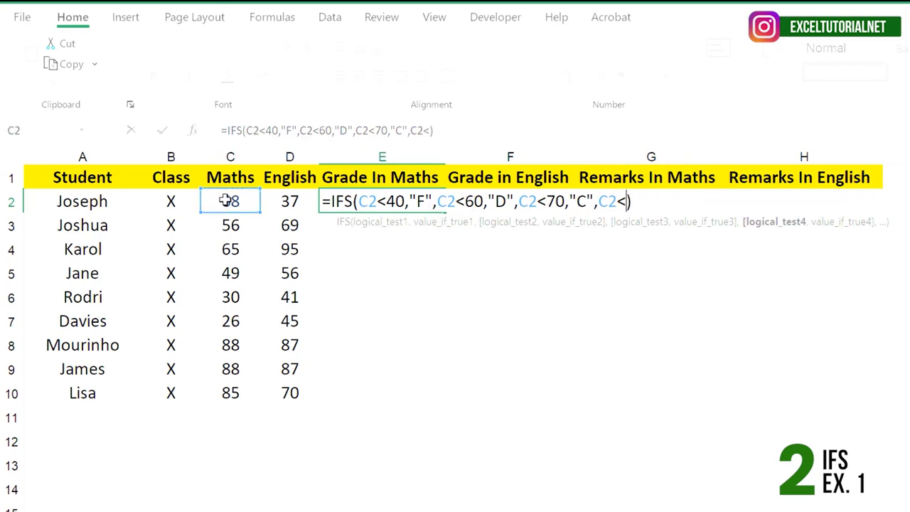
{"action": "type", "text": "80,"}
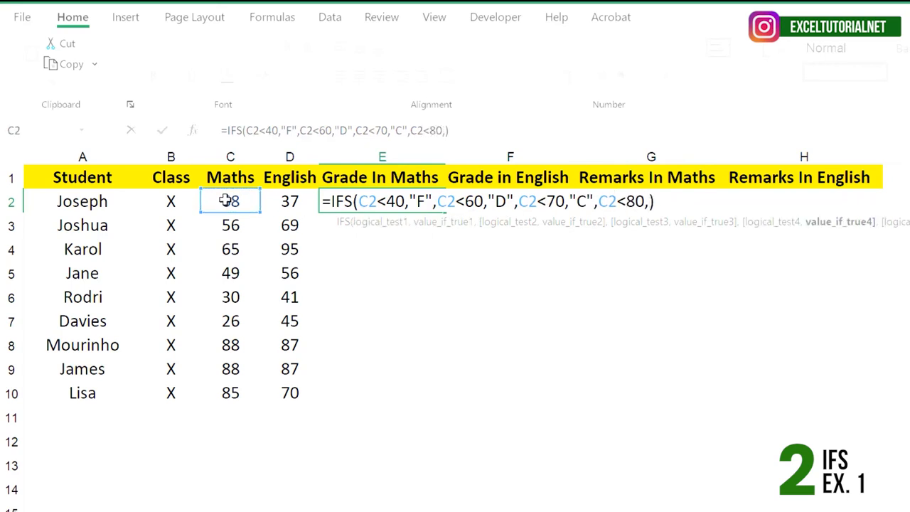
{"action": "type", "text": "\"B\","}
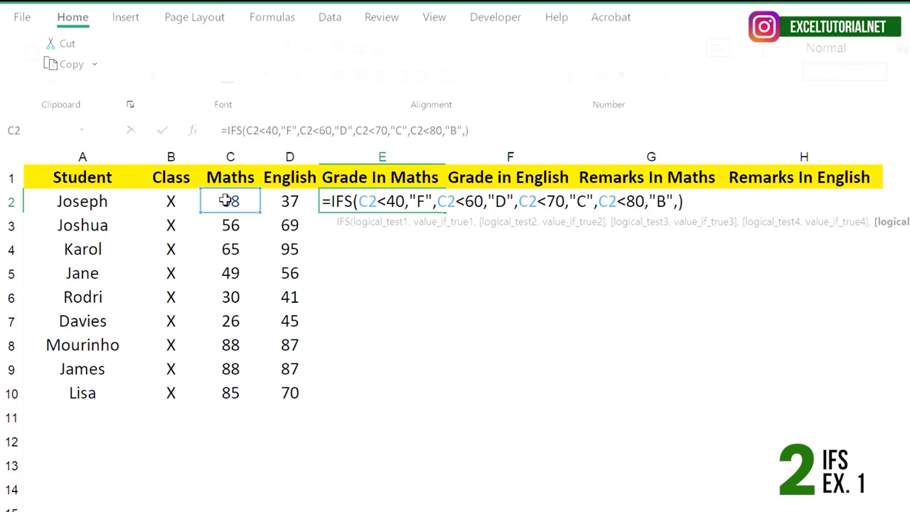
{"action": "left_click", "coordinate": [226, 201]}
{"action": "type", "text": "<90"}
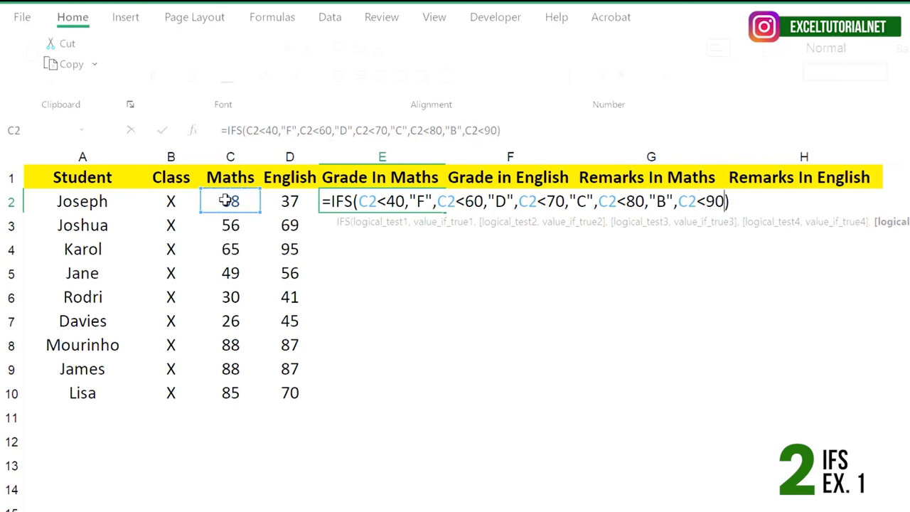
{"action": "type", "text": ",\"A\""}
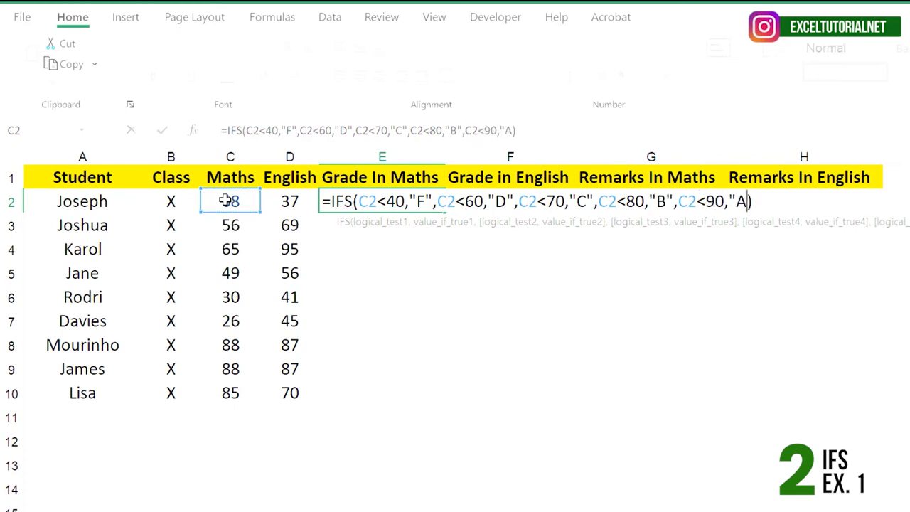
{"action": "type", "text": ","}
Step: Complete the E2 grade formula with a last condition C2>=90 returning "AA", and enter it
{"action": "left_click", "coordinate": [225, 201]}
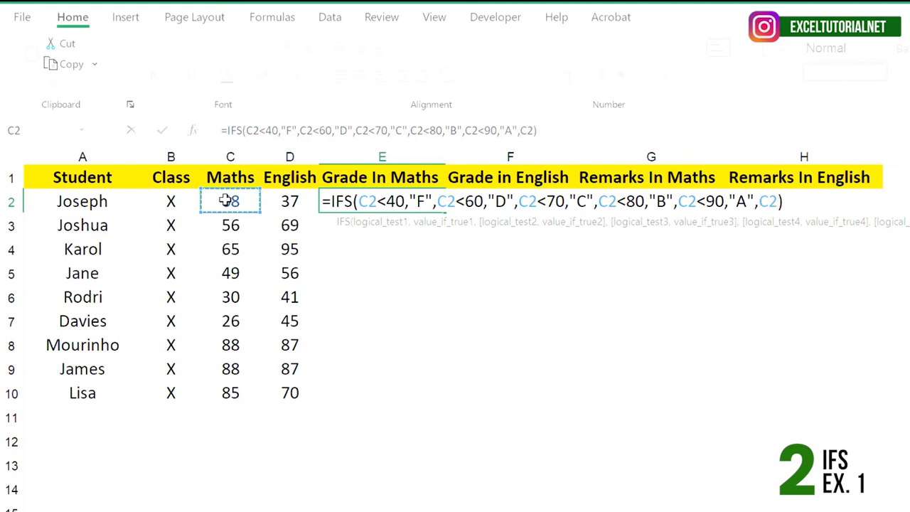
{"action": "type", "text": ">=90"}
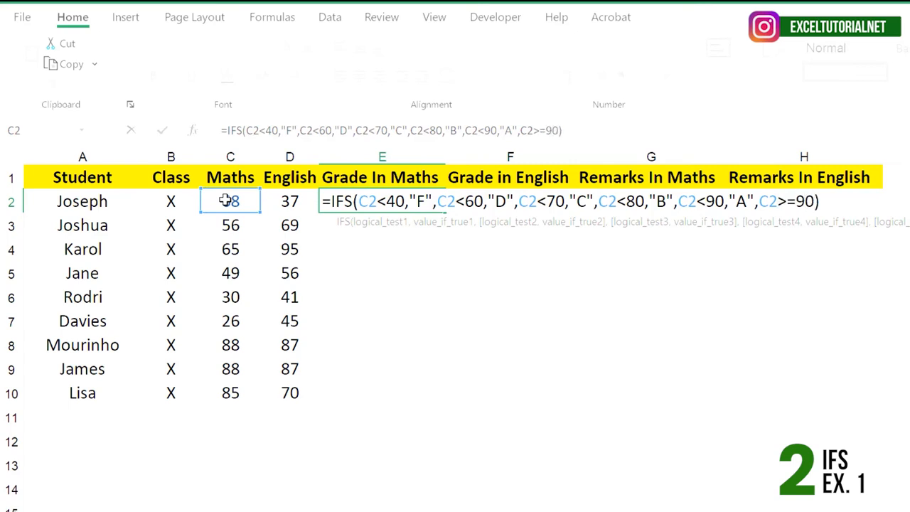
{"action": "type", "text": ",\"AA"}
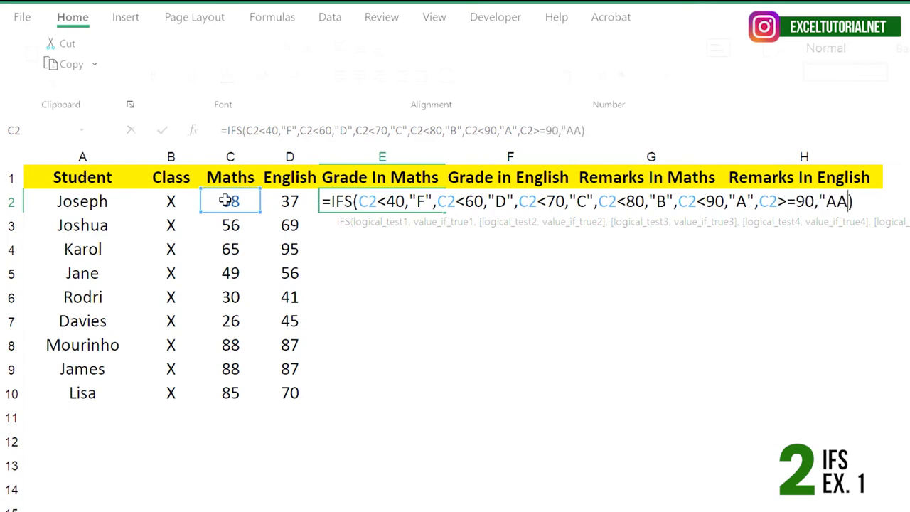
{"action": "type", "text": "\""}
{"action": "left_click", "coordinate": [867, 202]}
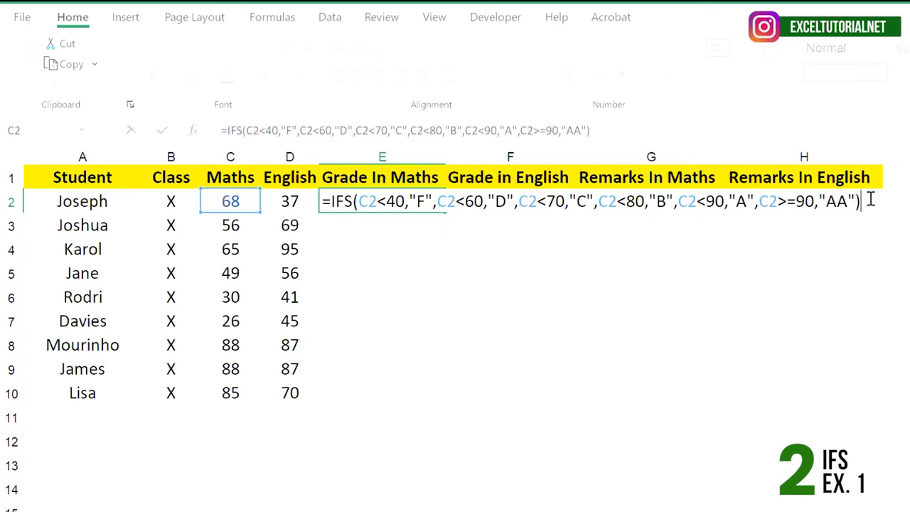
{"action": "key", "text": "Return"}
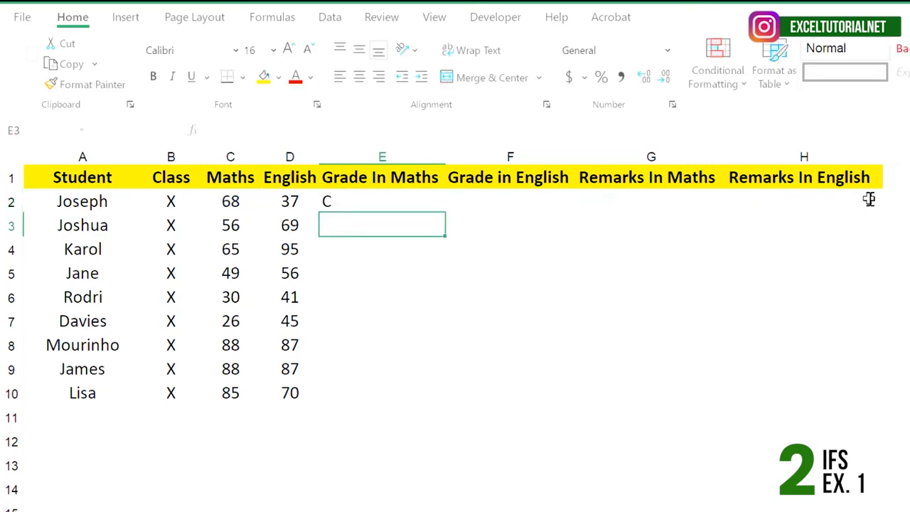
Step: Fill the Grade In Maths formula from E2 down to E10
{"action": "left_click", "coordinate": [411, 199]}
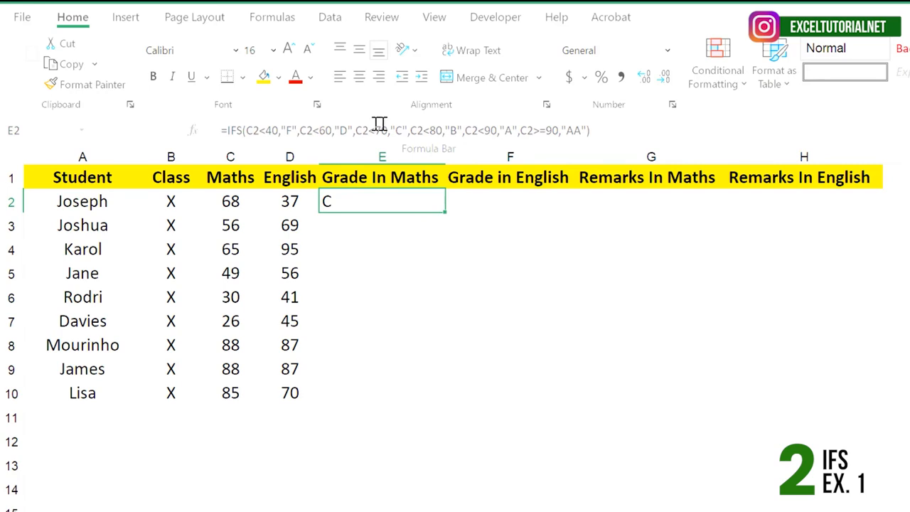
{"action": "double_click", "coordinate": [446, 214]}
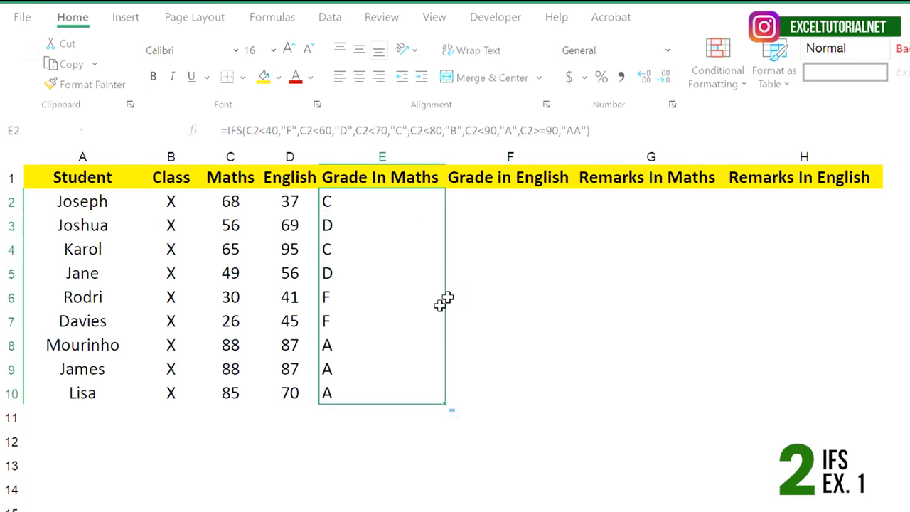
{"action": "left_click", "coordinate": [410, 311]}
{"action": "left_click", "coordinate": [419, 206]}
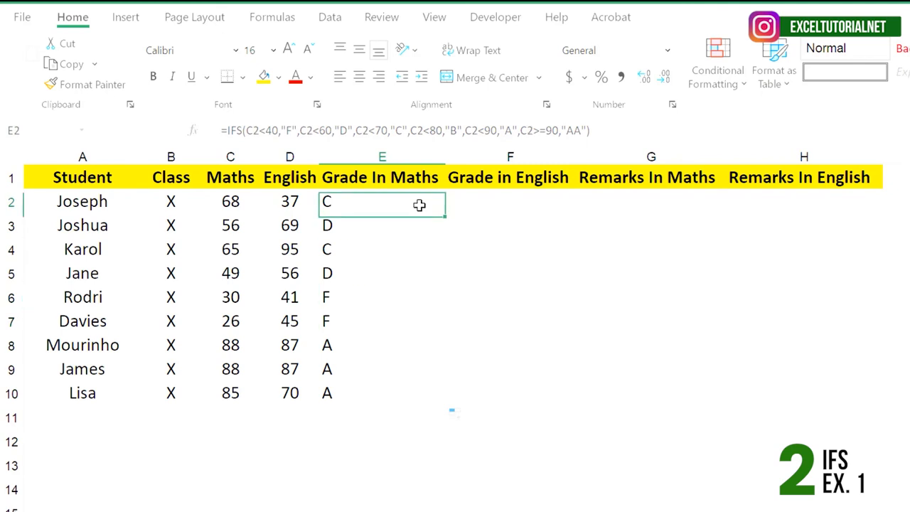
Step: Copy the Maths grade formula from E2 across into F2 for Grade in English
{"action": "left_click", "coordinate": [519, 200]}
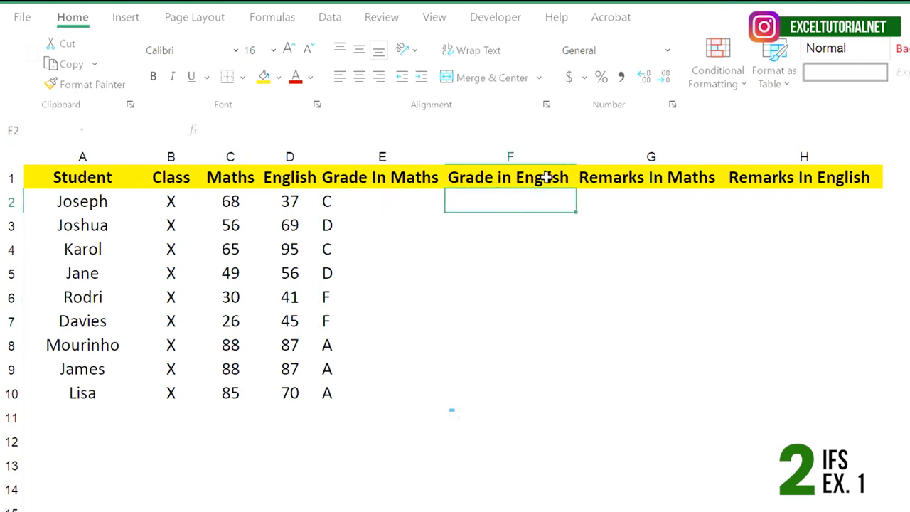
{"action": "left_click", "coordinate": [231, 181]}
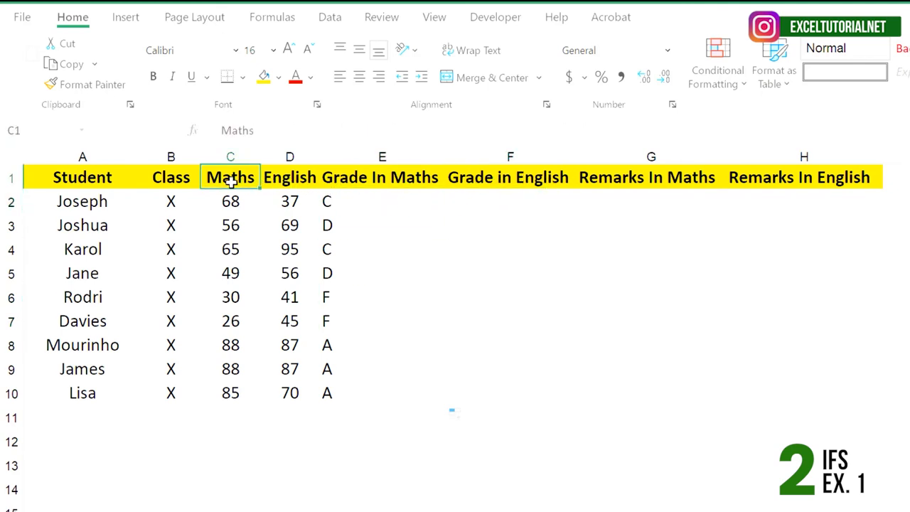
{"action": "mouse_move", "coordinate": [267, 178]}
{"action": "left_mouse_down"}
{"action": "mouse_move", "coordinate": [290, 199]}
{"action": "mouse_move", "coordinate": [290, 320]}
{"action": "mouse_move", "coordinate": [267, 184]}
{"action": "left_mouse_up"}
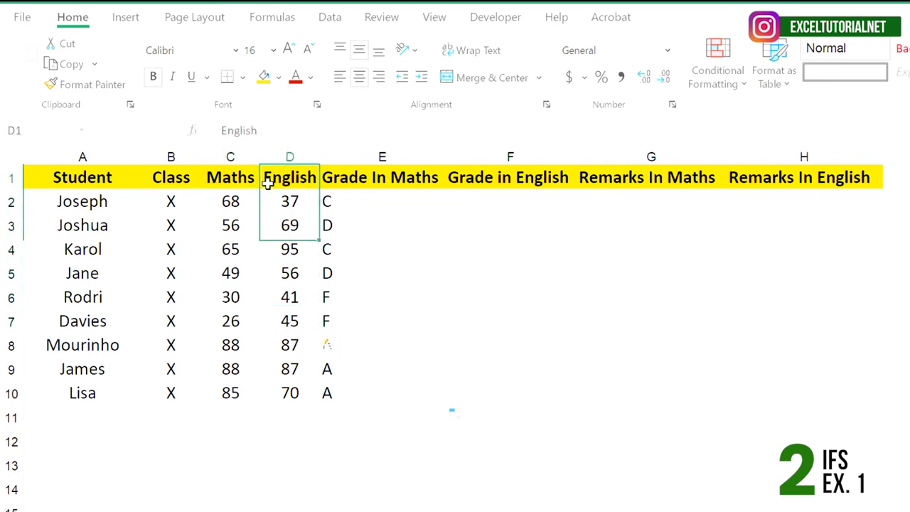
{"action": "left_click", "coordinate": [381, 202]}
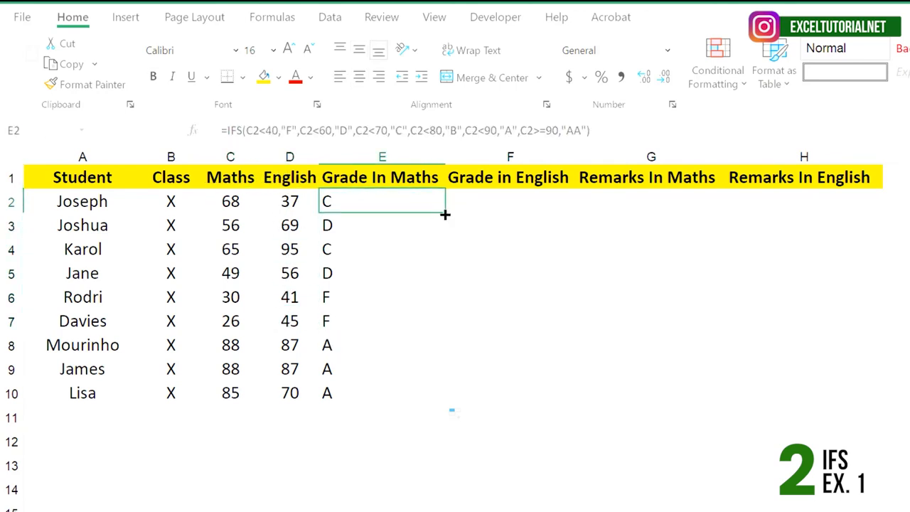
{"action": "left_click_drag", "start_coordinate": [445, 214], "coordinate": [575, 214]}
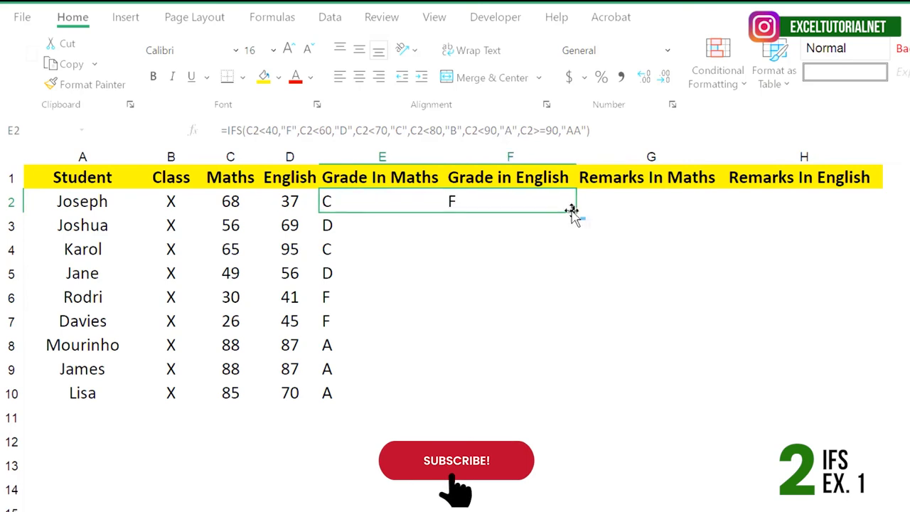
Step: Fill the Grade in English formula from F2 down to F10 and check the formulas in the column
{"action": "left_click", "coordinate": [542, 223]}
{"action": "left_click", "coordinate": [540, 202]}
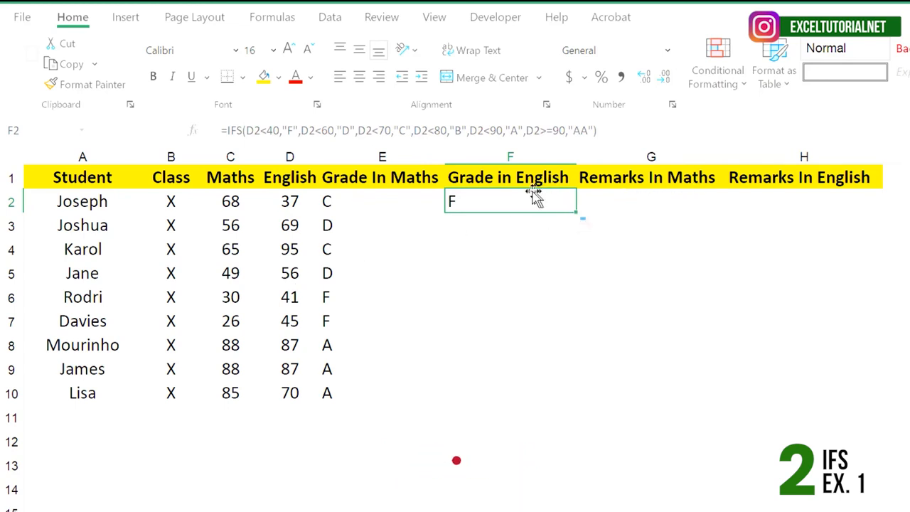
{"action": "double_click", "coordinate": [577, 214]}
{"action": "left_click", "coordinate": [512, 294]}
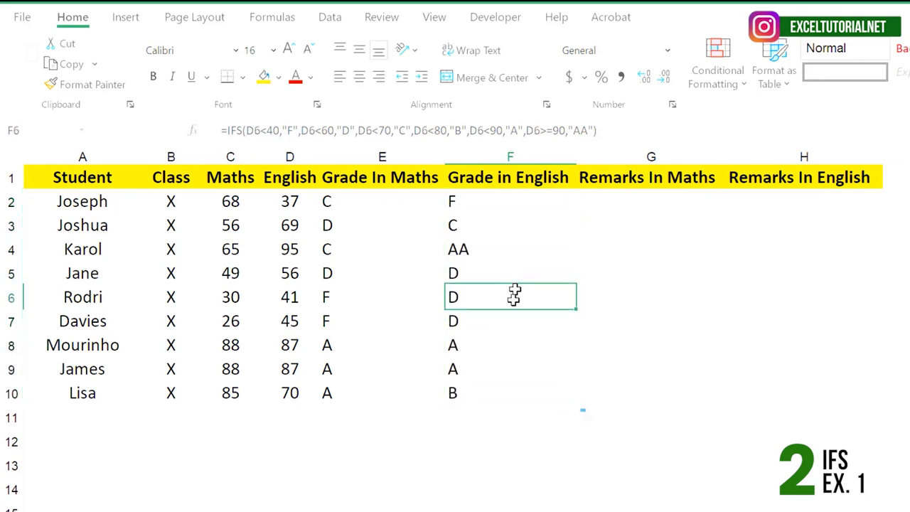
{"action": "left_click", "coordinate": [500, 246]}
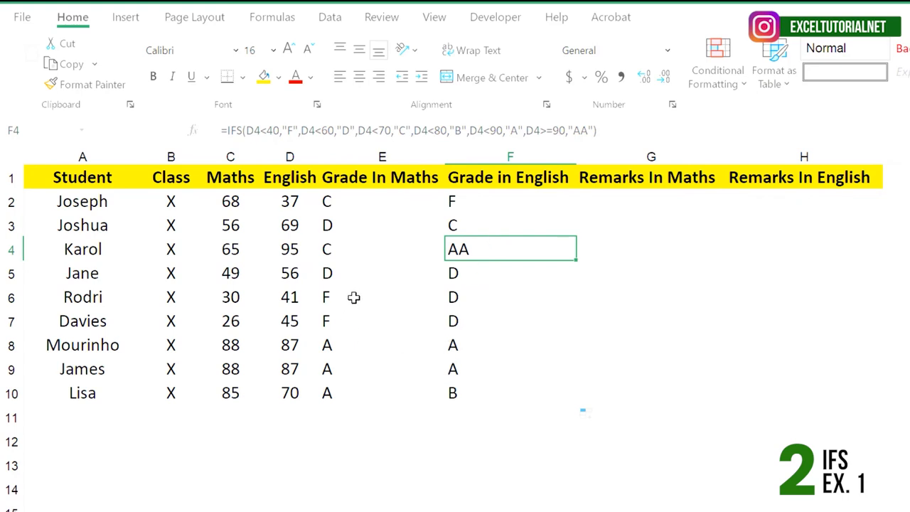
{"action": "left_click", "coordinate": [464, 208]}
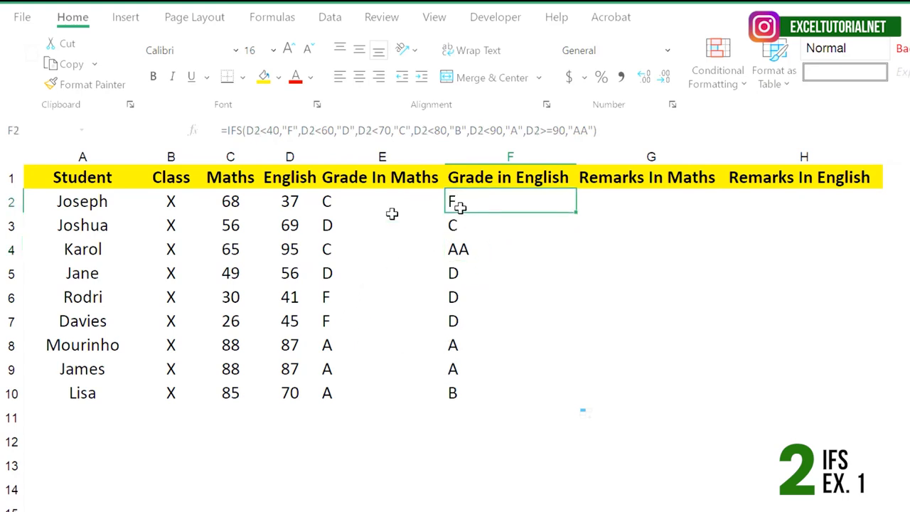
Step: Review the IFS formulas in the Grade In Maths and Grade in English columns and the empty Remarks In Maths range
{"action": "left_click", "coordinate": [371, 299]}
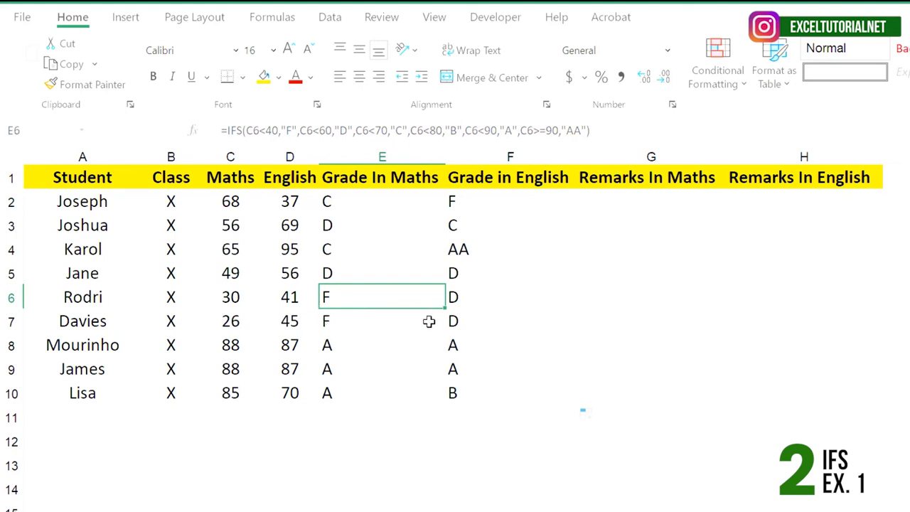
{"action": "left_click", "coordinate": [546, 225]}
{"action": "left_click_drag", "start_coordinate": [414, 203], "coordinate": [515, 200]}
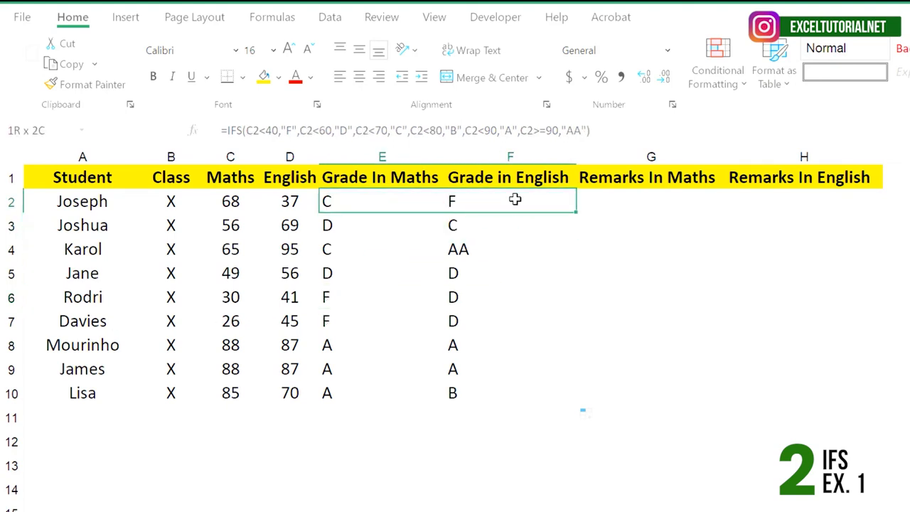
{"action": "left_click", "coordinate": [514, 224]}
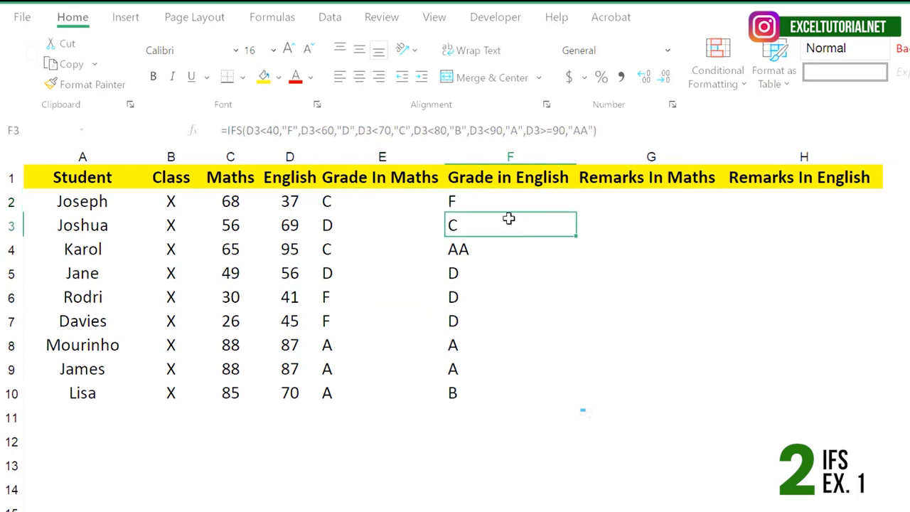
{"action": "left_click", "coordinate": [548, 201]}
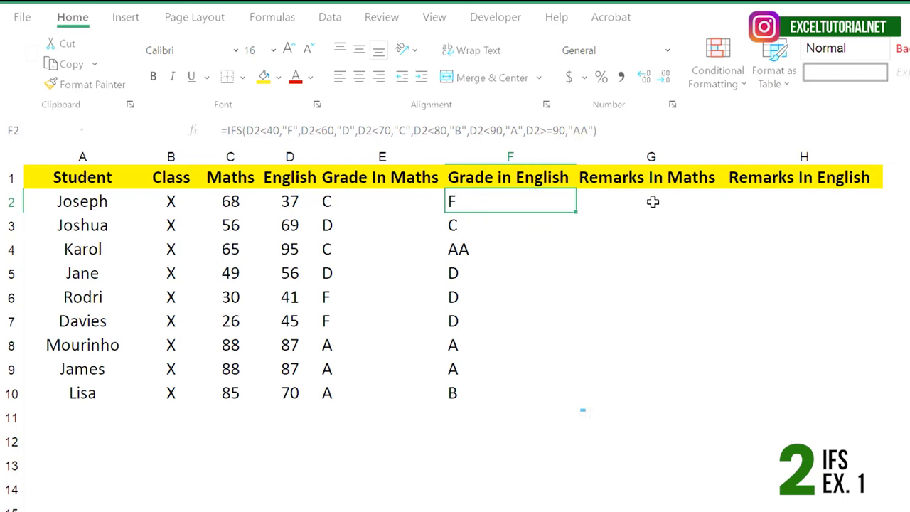
{"action": "left_click", "coordinate": [501, 247]}
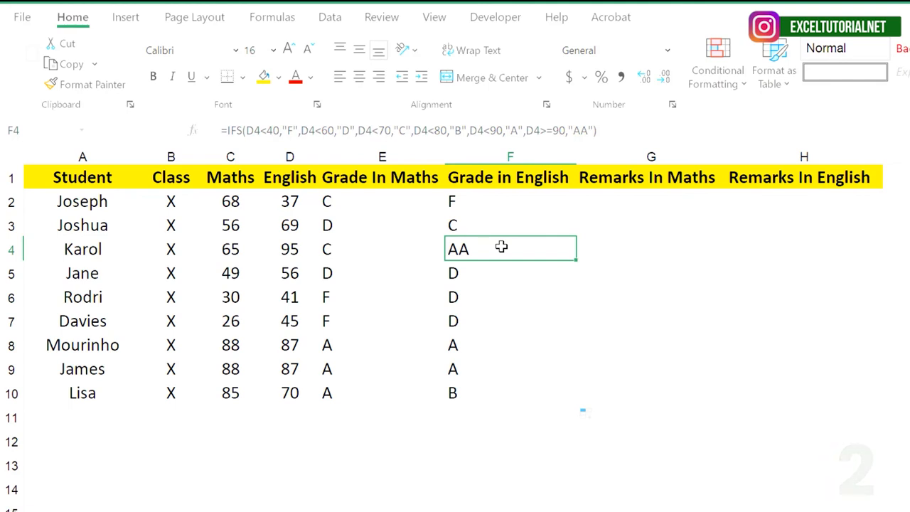
{"action": "left_click", "coordinate": [524, 192]}
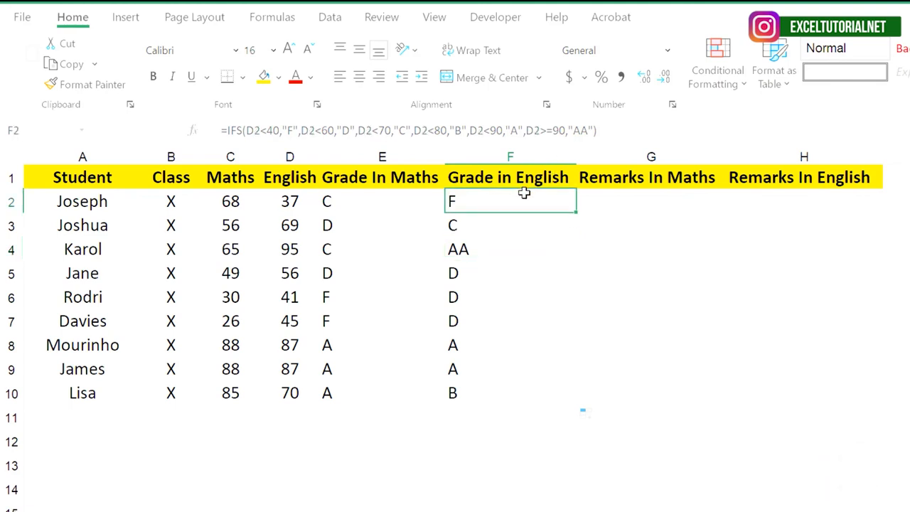
{"action": "left_click", "coordinate": [635, 193]}
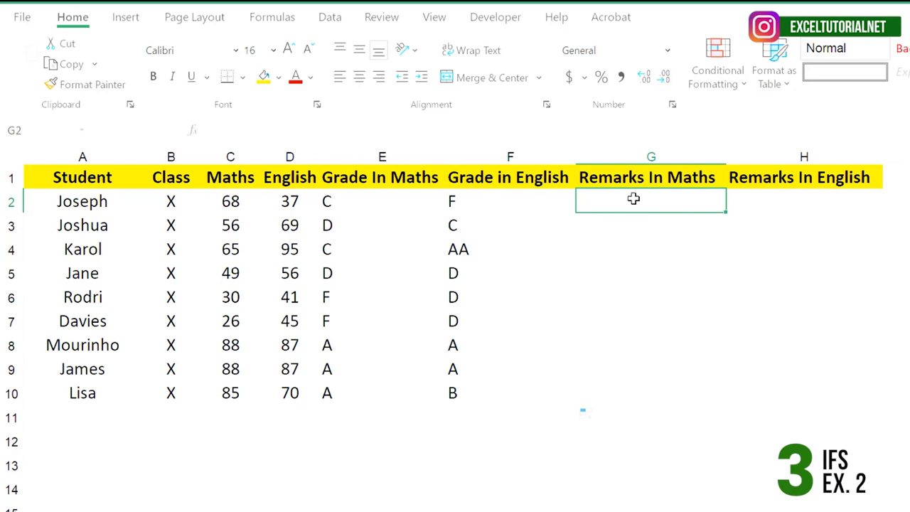
{"action": "left_click_drag", "start_coordinate": [633, 199], "coordinate": [656, 392]}
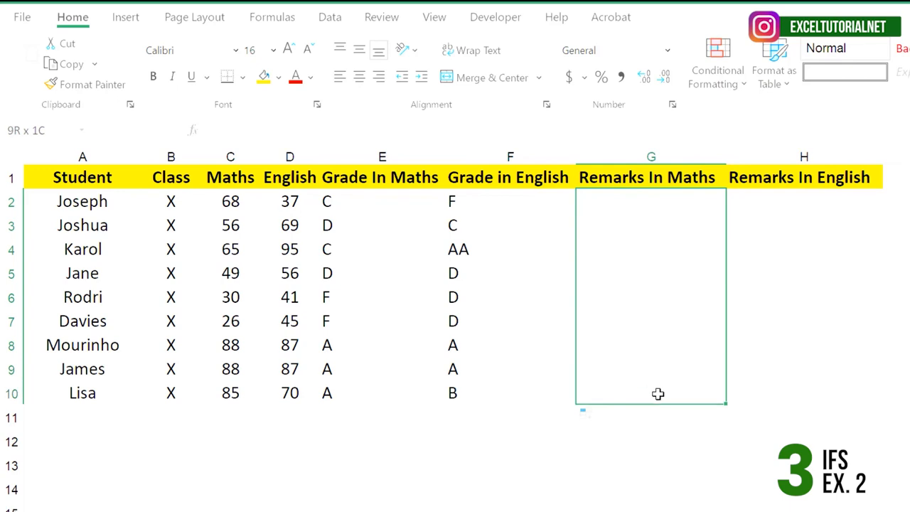
{"action": "left_click", "coordinate": [671, 249]}
{"action": "left_click", "coordinate": [664, 197]}
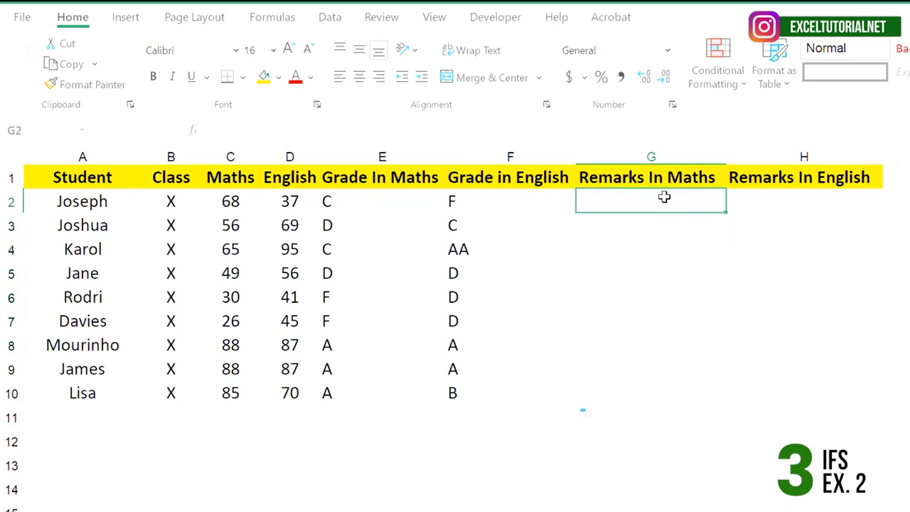
{"action": "left_click", "coordinate": [488, 198]}
{"action": "left_click", "coordinate": [683, 195]}
{"action": "left_click", "coordinate": [491, 286]}
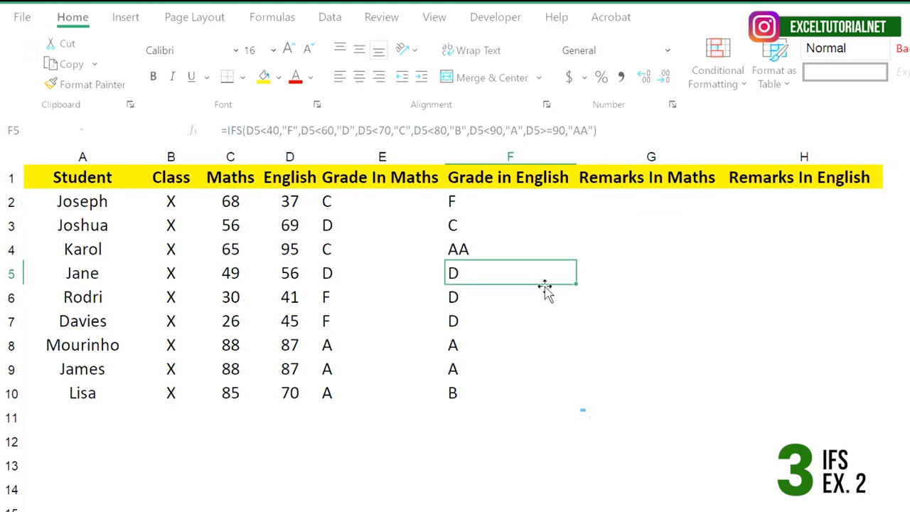
Step: Start an IFS formula in G2 under Remarks In Maths with the condition E2="AA" returning "Topper"
{"action": "left_click", "coordinate": [664, 195]}
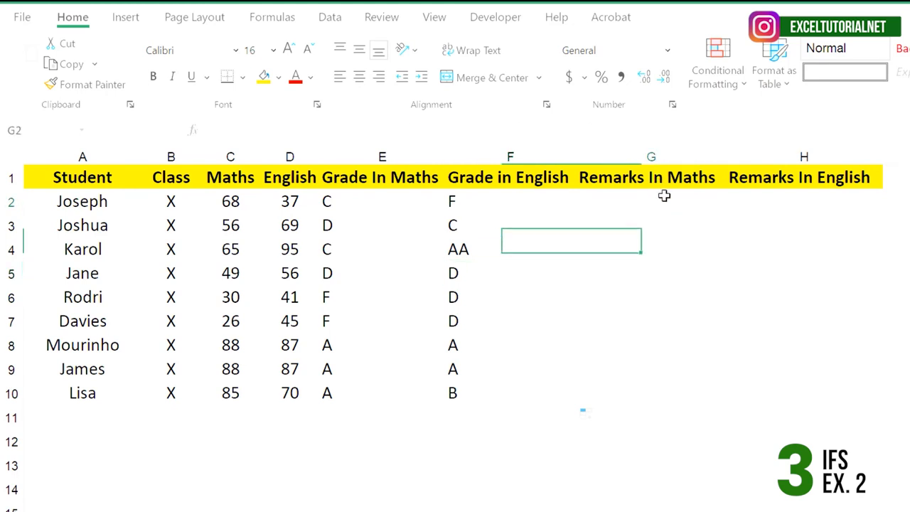
{"action": "double_click", "coordinate": [664, 196]}
{"action": "type", "text": "=IFS("}
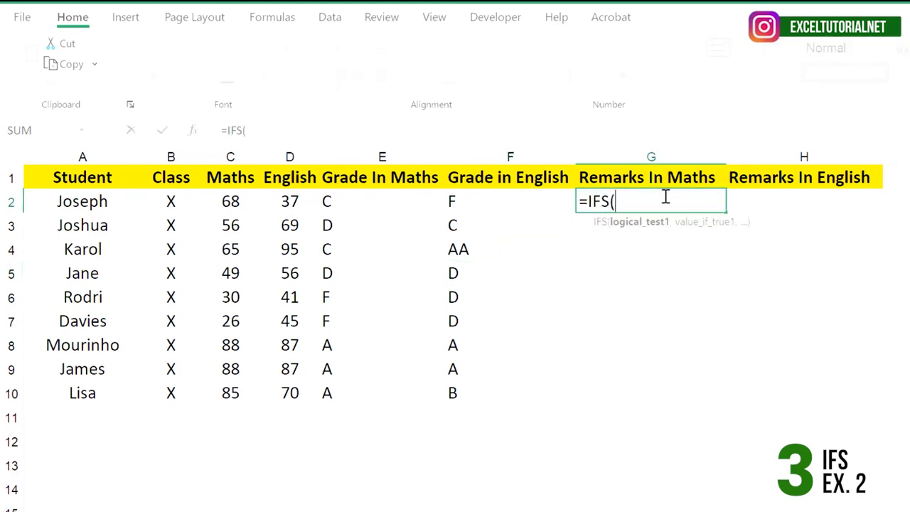
{"action": "left_click", "coordinate": [393, 211]}
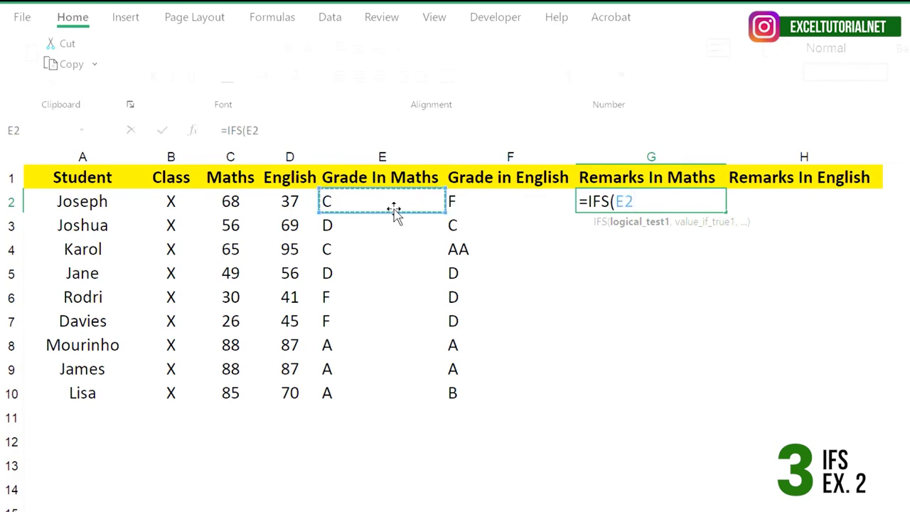
{"action": "type", "text": "=\"A"}
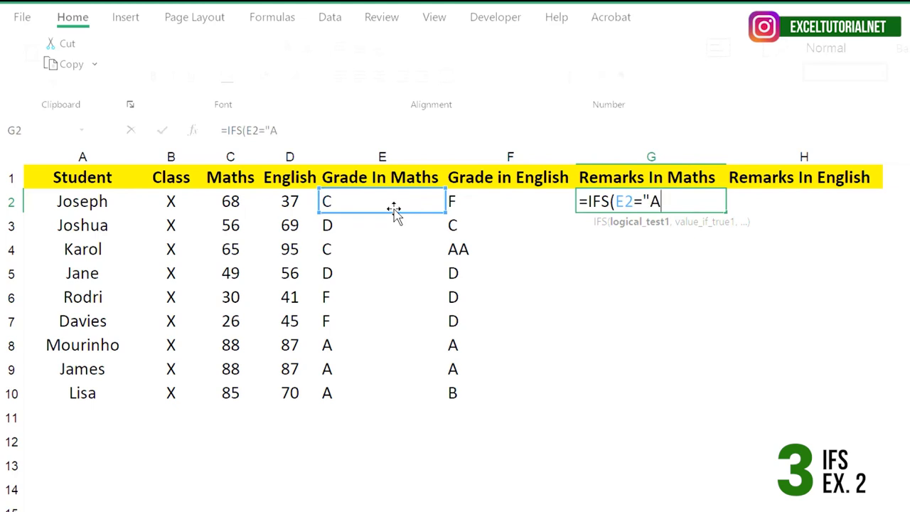
{"action": "type", "text": "A\",\""}
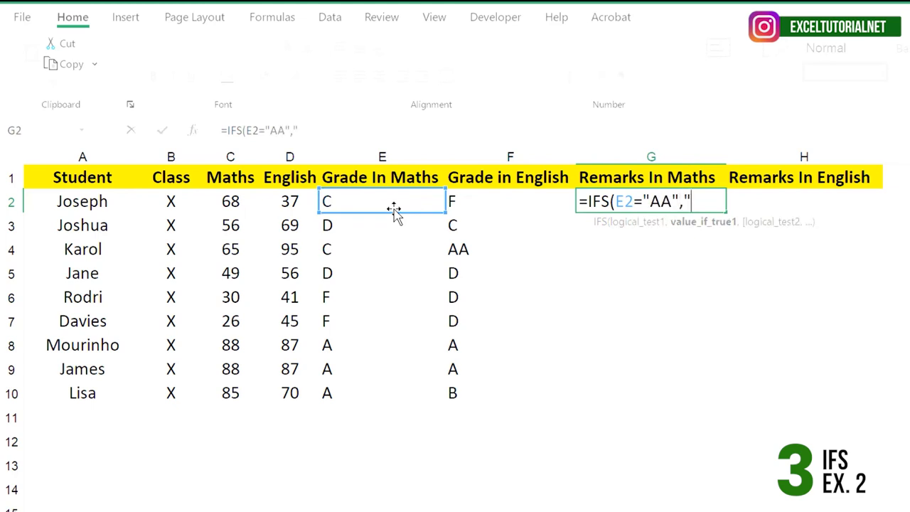
{"action": "type", "text": "Topp"}
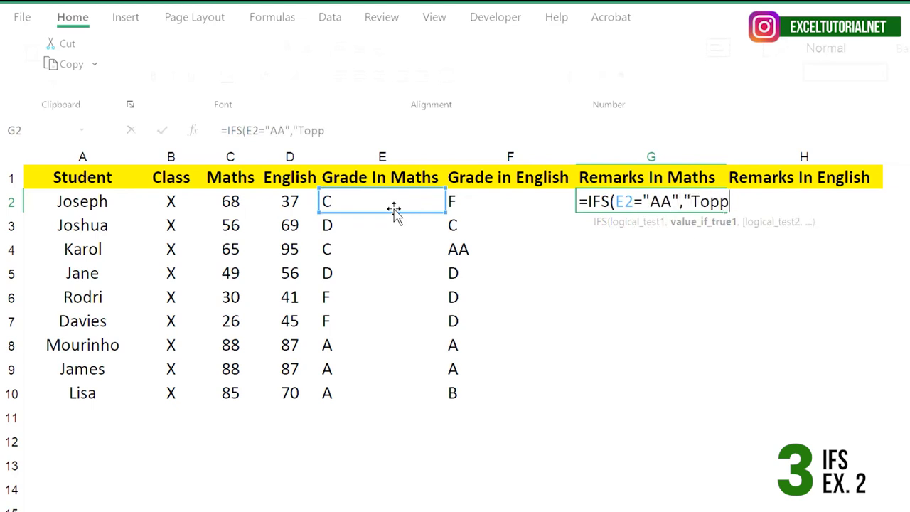
{"action": "type", "text": "er\","}
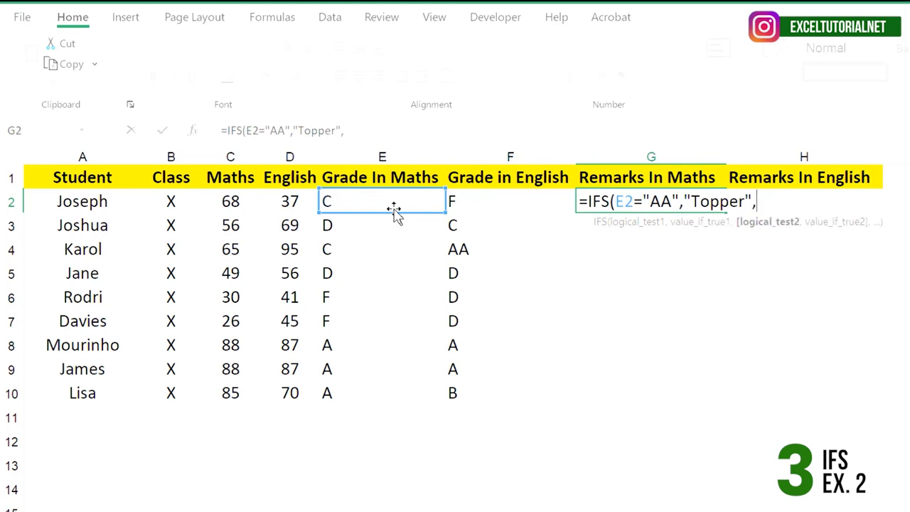
{"action": "type", "text": "E2=\"A\",\"Ex"}
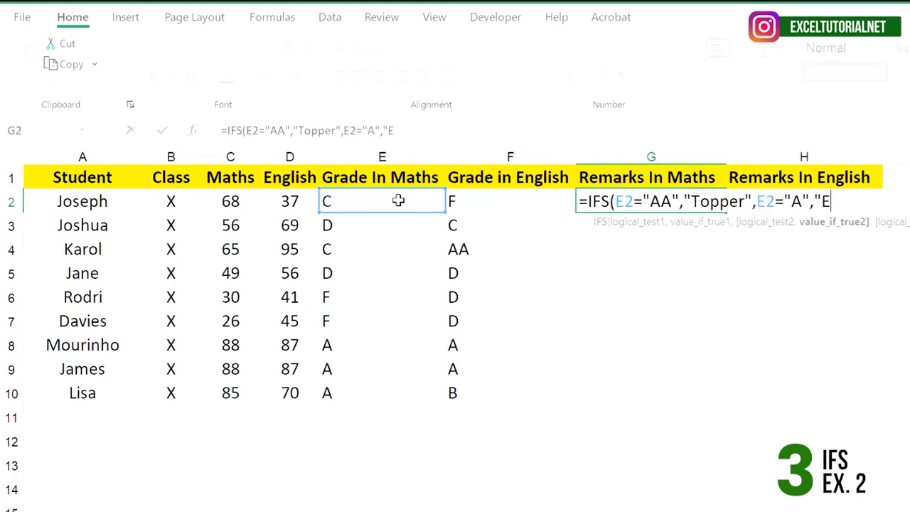
Step: Add a second condition to the G2 formula, with E2="A" returning "Excellent"
{"action": "type", "text": "cellent\","}
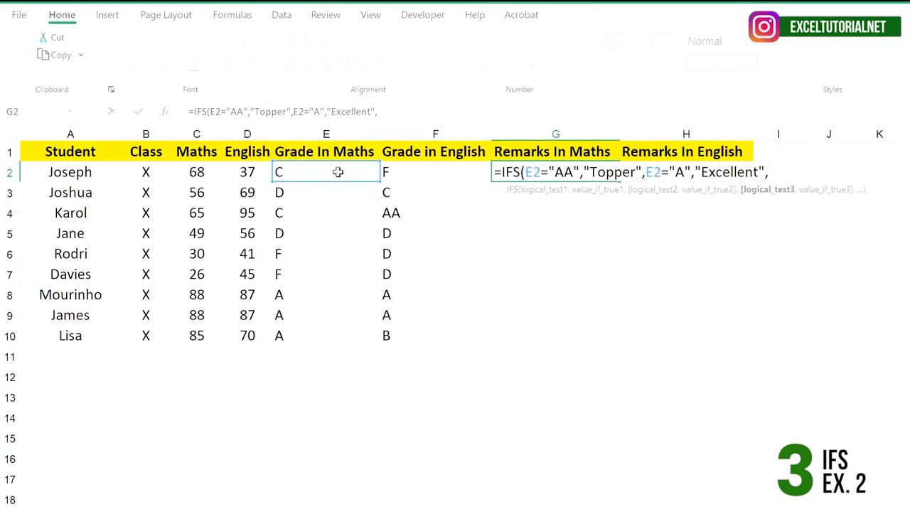
Step: Extend the G2 formula with E2="B" returning "Good" and E2="C" returning "Average"
{"action": "left_click", "coordinate": [337, 172]}
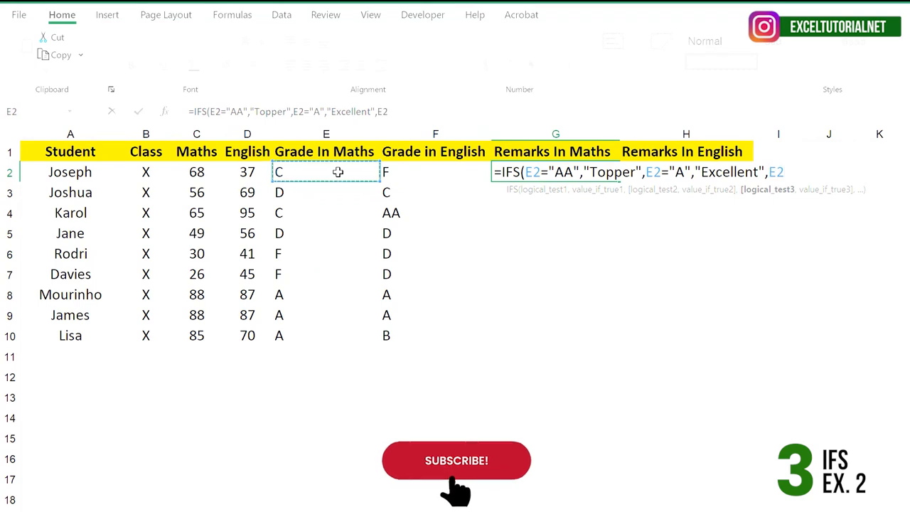
{"action": "type", "text": "=\"B\",\""}
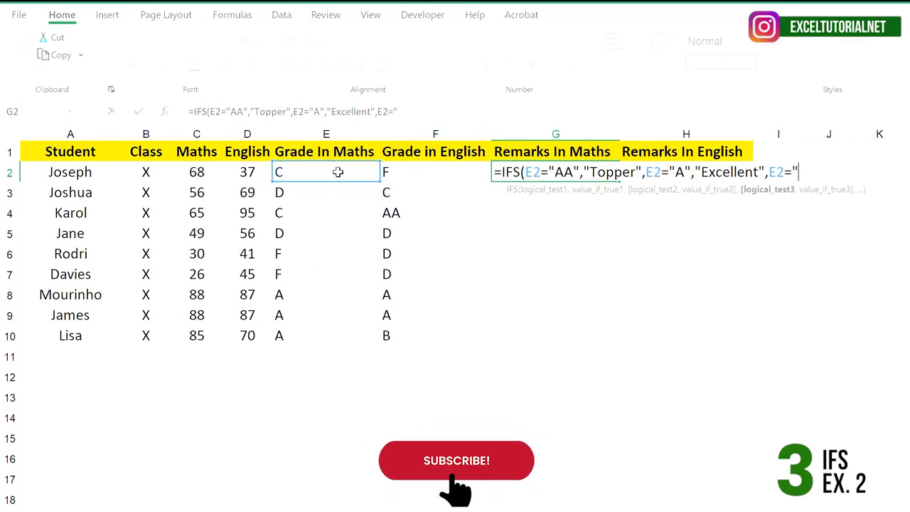
{"action": "type", "text": "Goo"}
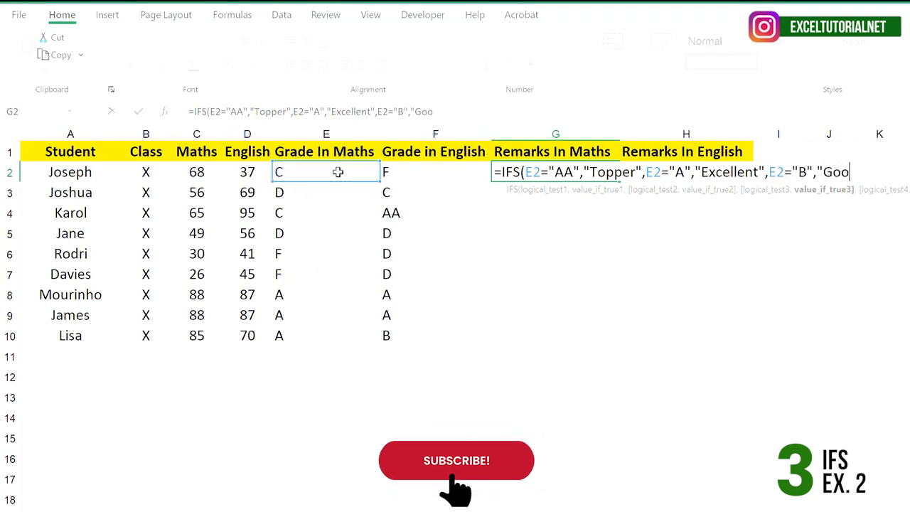
{"action": "type", "text": "d\","}
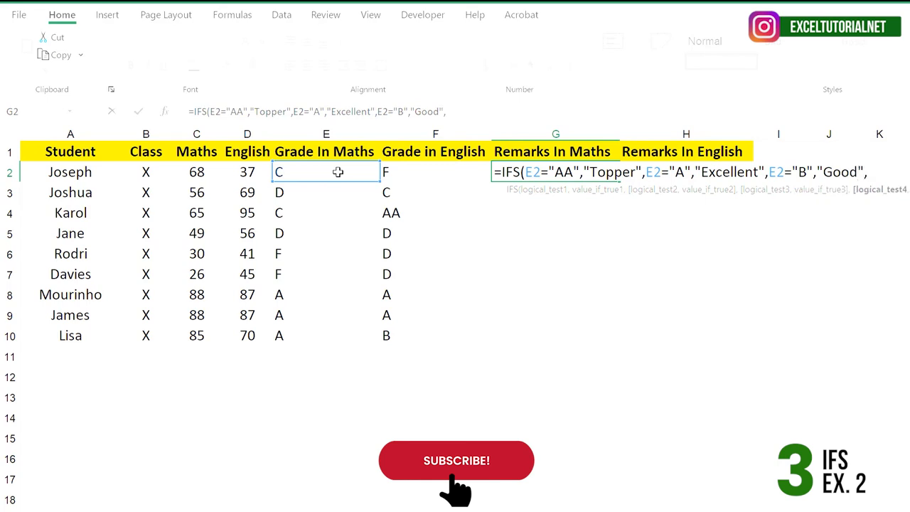
{"action": "left_click", "coordinate": [337, 172]}
{"action": "type", "text": "=\""}
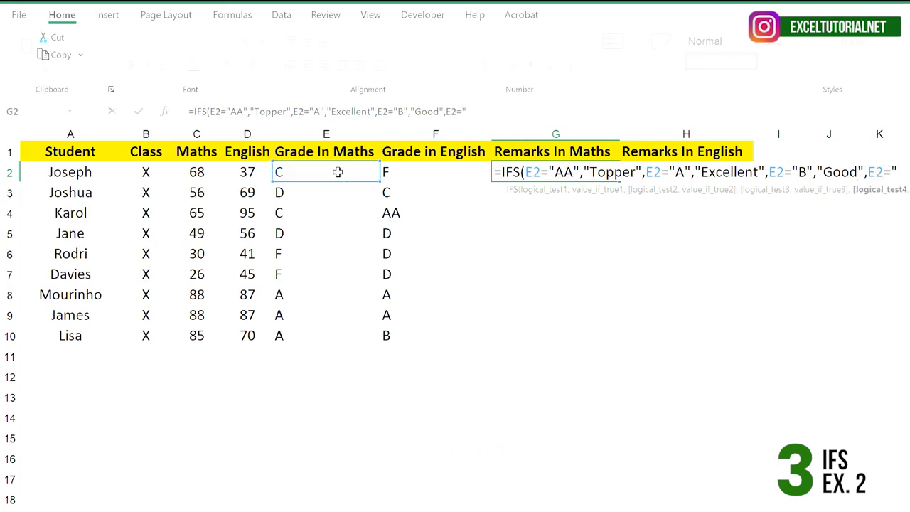
{"action": "type", "text": "C\","}
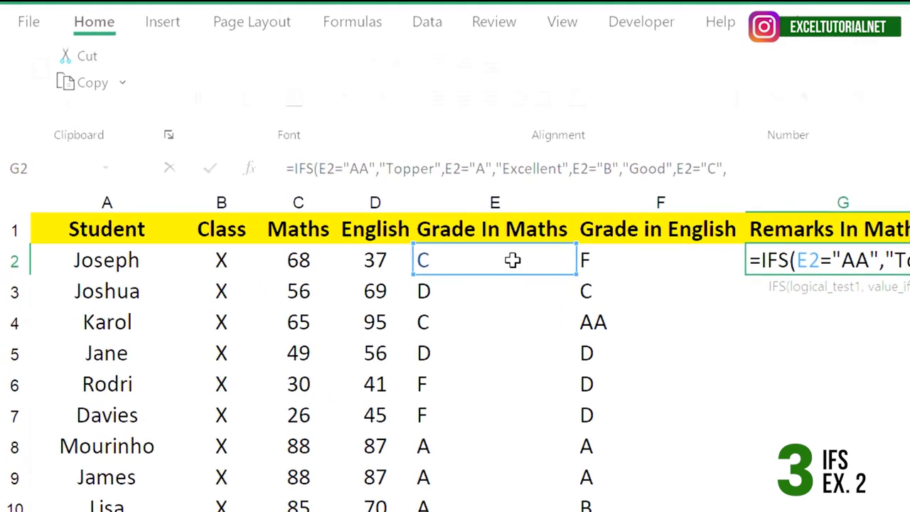
{"action": "type", "text": "\"Averages"}
Step: Complete the G2 formula with E2="D" returning "Passed" and E2="F" returning "Failed", and enter it
{"action": "left_click", "coordinate": [512, 260]}
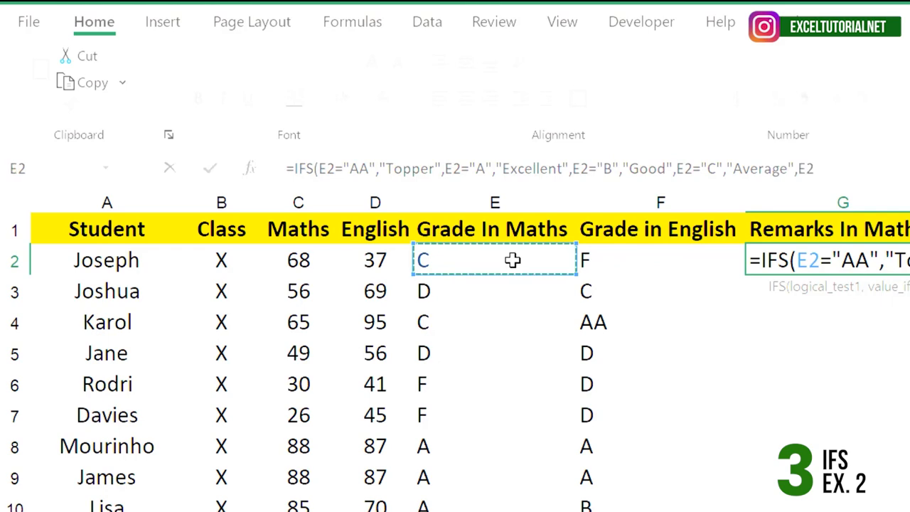
{"action": "type", "text": "=\"D\","}
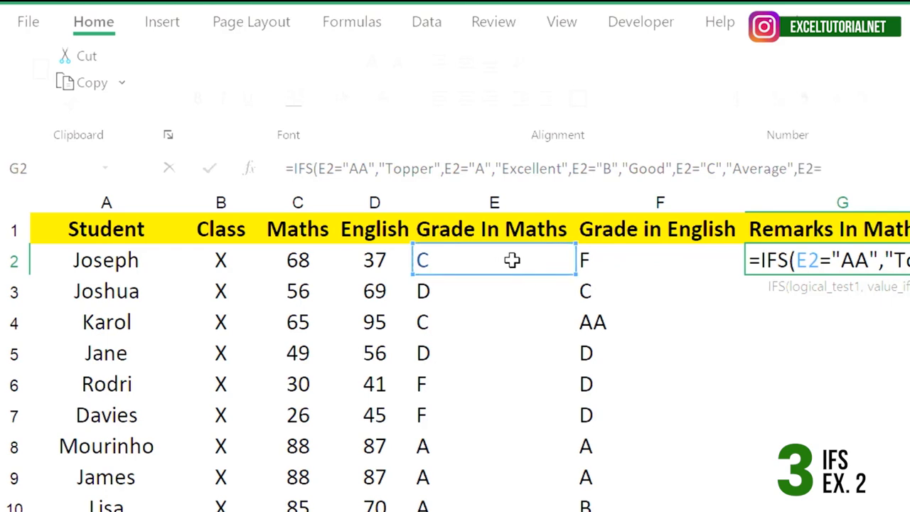
{"action": "type", "text": "\""}
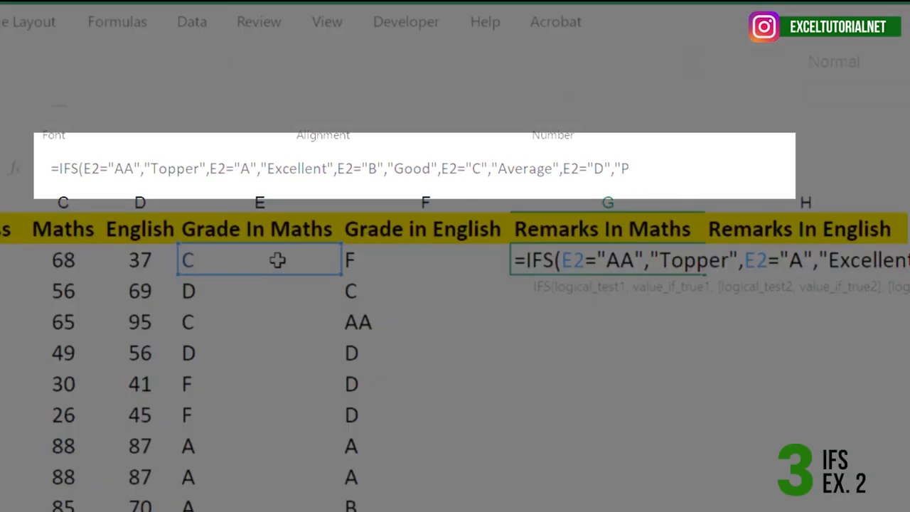
{"action": "type", "text": "Passed\","}
{"action": "left_click", "coordinate": [277, 260]}
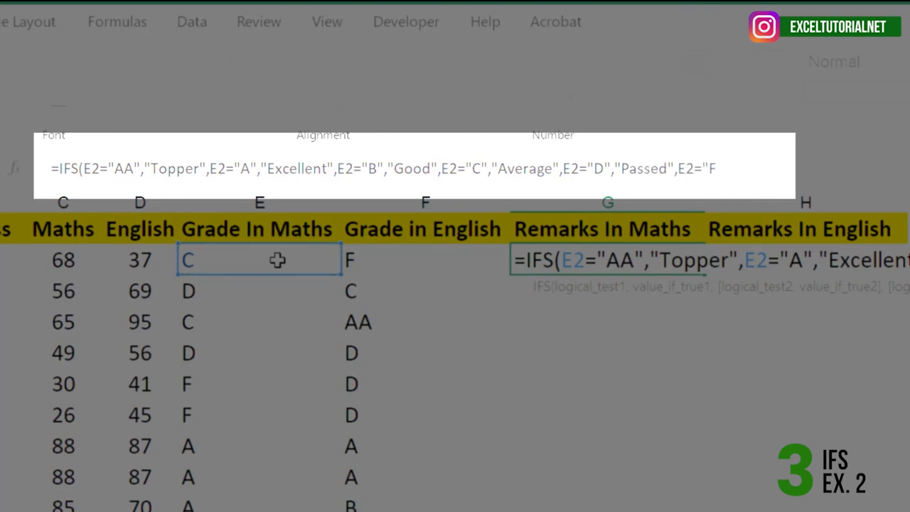
{"action": "type", "text": "=\"F\",\"Failed\")"}
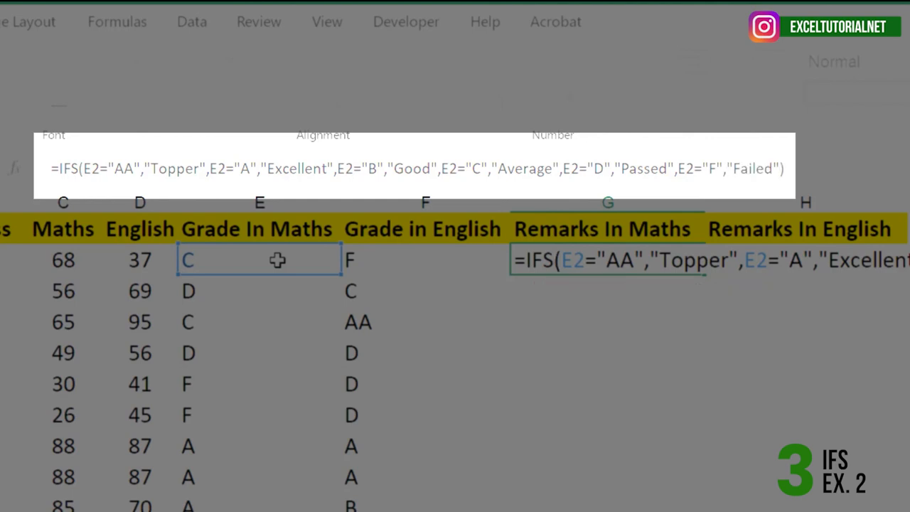
{"action": "key", "text": "Return"}
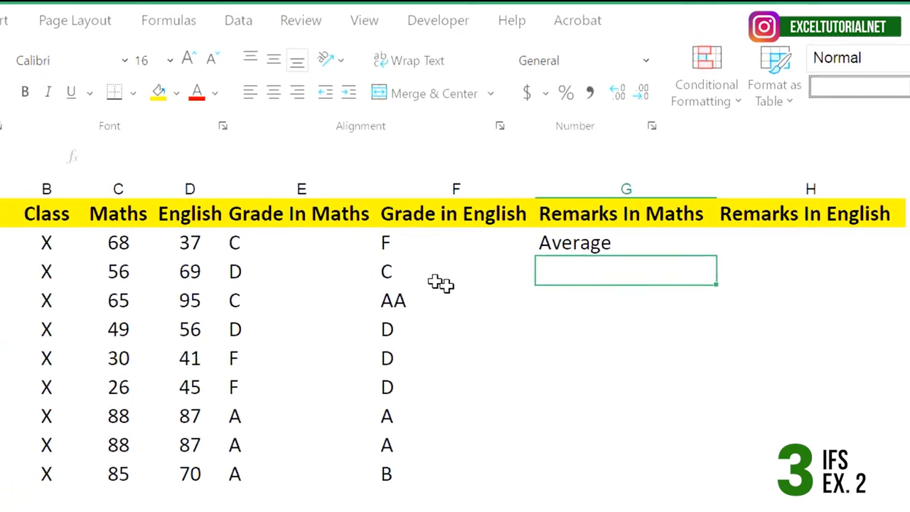
Step: Fill the Remarks In Maths formula from G2 down to G10 and check the remarks against the students
{"action": "left_click", "coordinate": [604, 261]}
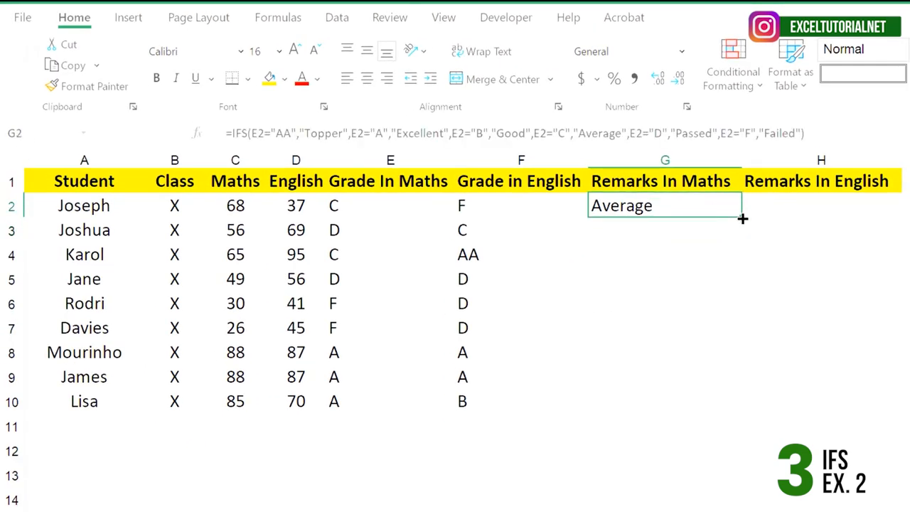
{"action": "double_click", "coordinate": [742, 219]}
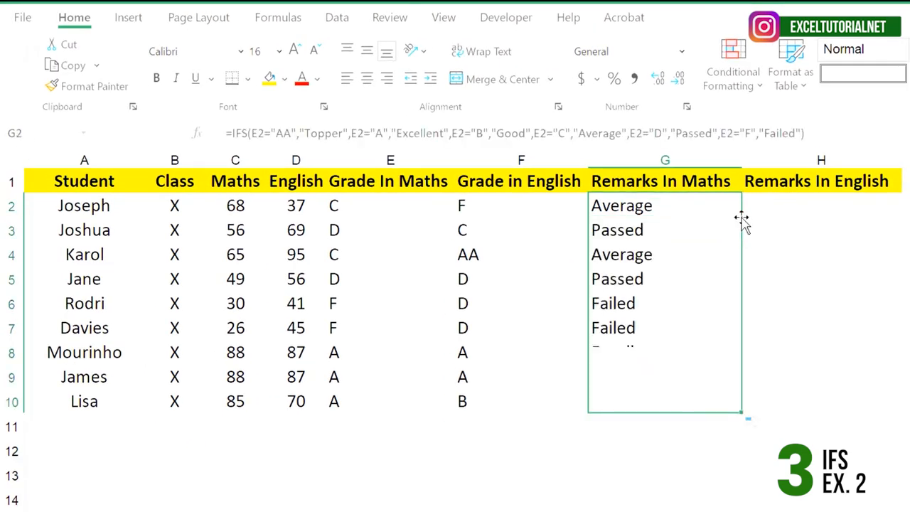
{"action": "left_click", "coordinate": [687, 301]}
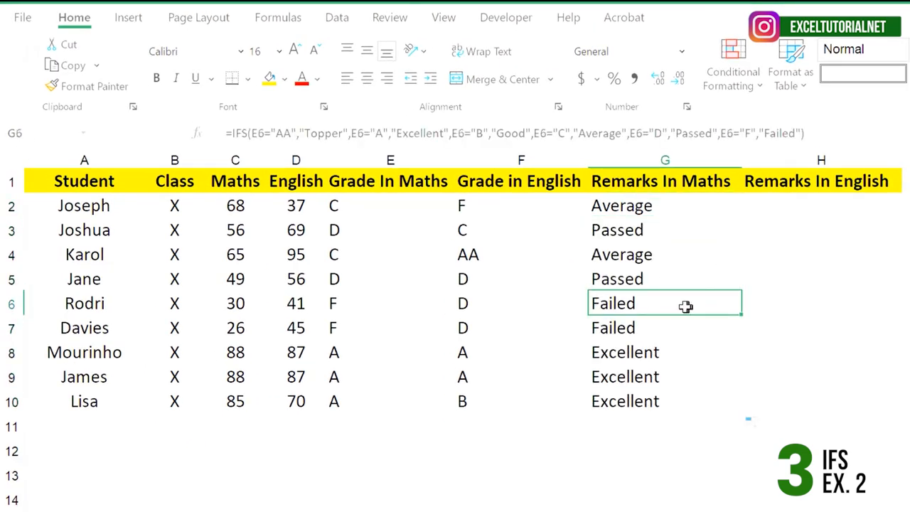
{"action": "left_click", "coordinate": [75, 302]}
{"action": "left_click", "coordinate": [81, 326]}
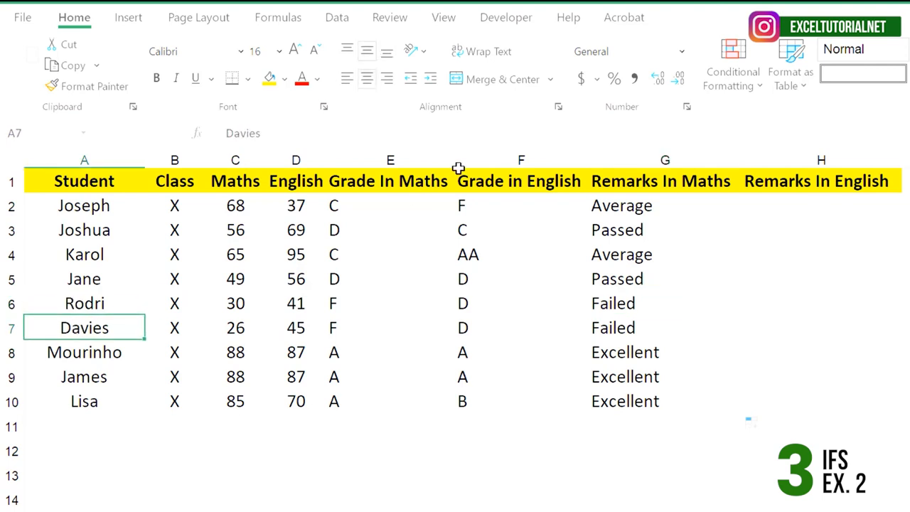
Step: Copy the Maths remarks formula from G2 across into H2 and fill it down to H10 for Remarks In English
{"action": "left_click", "coordinate": [667, 207]}
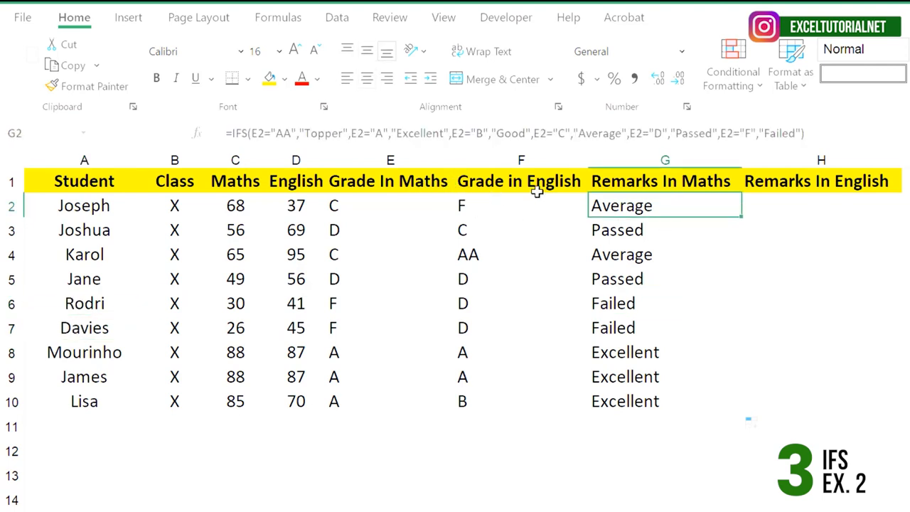
{"action": "left_click_drag", "start_coordinate": [743, 221], "coordinate": [891, 217]}
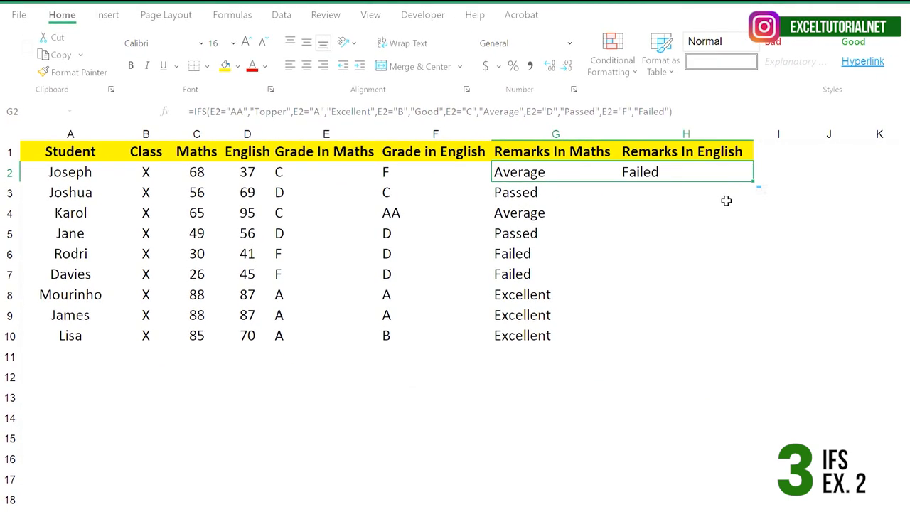
{"action": "left_click", "coordinate": [730, 174]}
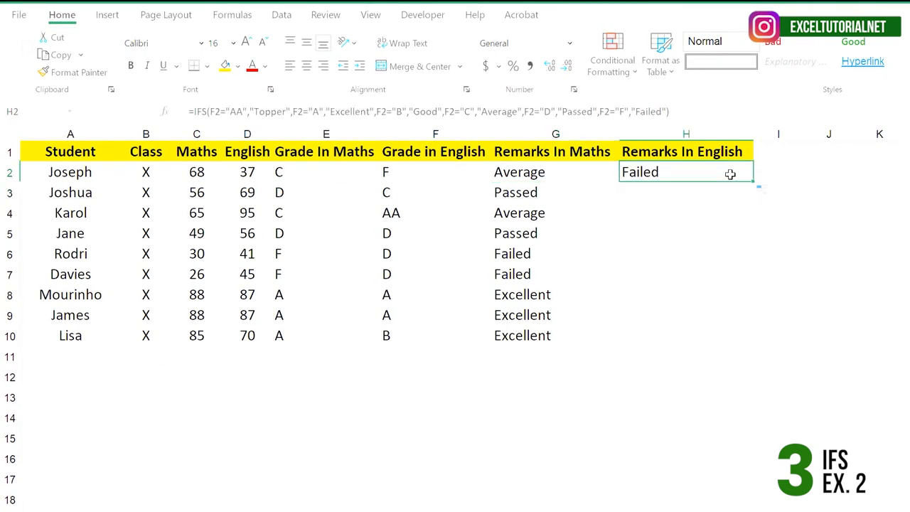
{"action": "left_click_drag", "start_coordinate": [753, 186], "coordinate": [750, 343]}
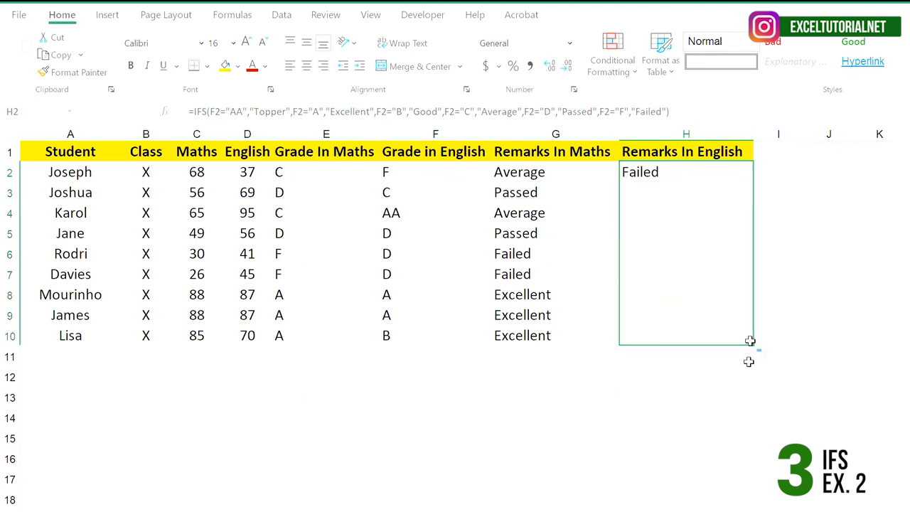
{"action": "left_click", "coordinate": [704, 252]}
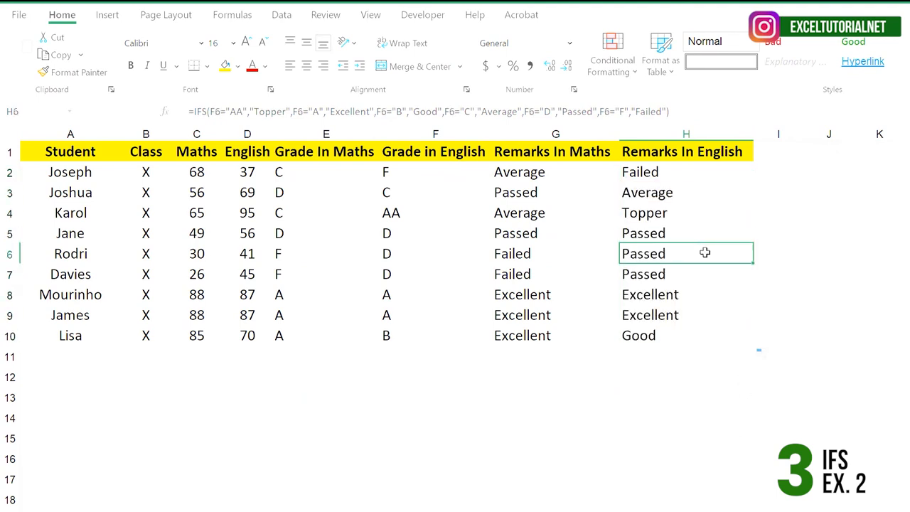